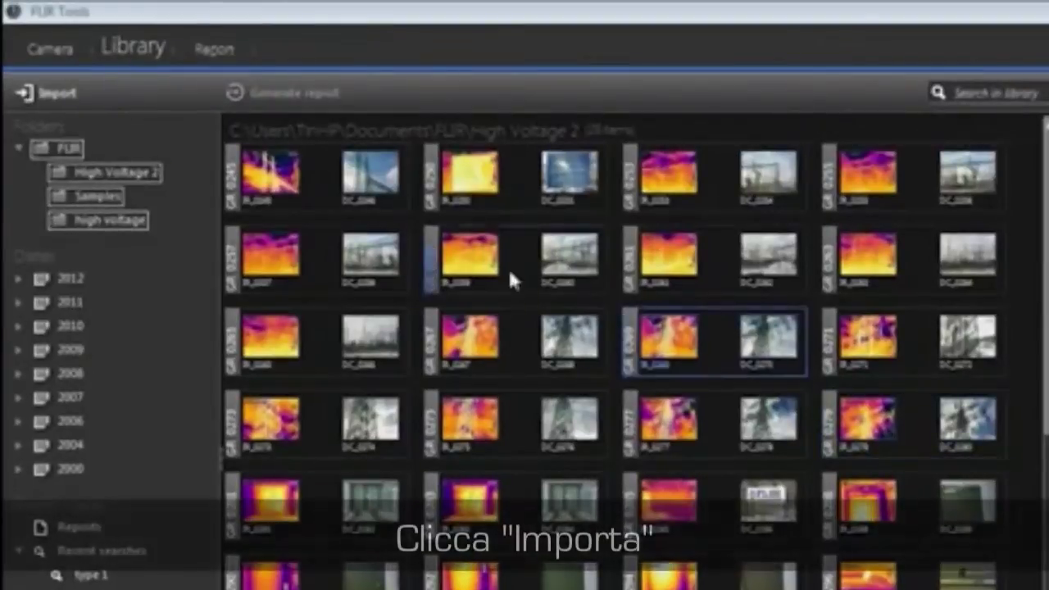
Step: Import the selected SD-card images into a new library subfolder named 'Electrical Cabinet'
{"action": "left_click", "coordinate": [74, 95]}
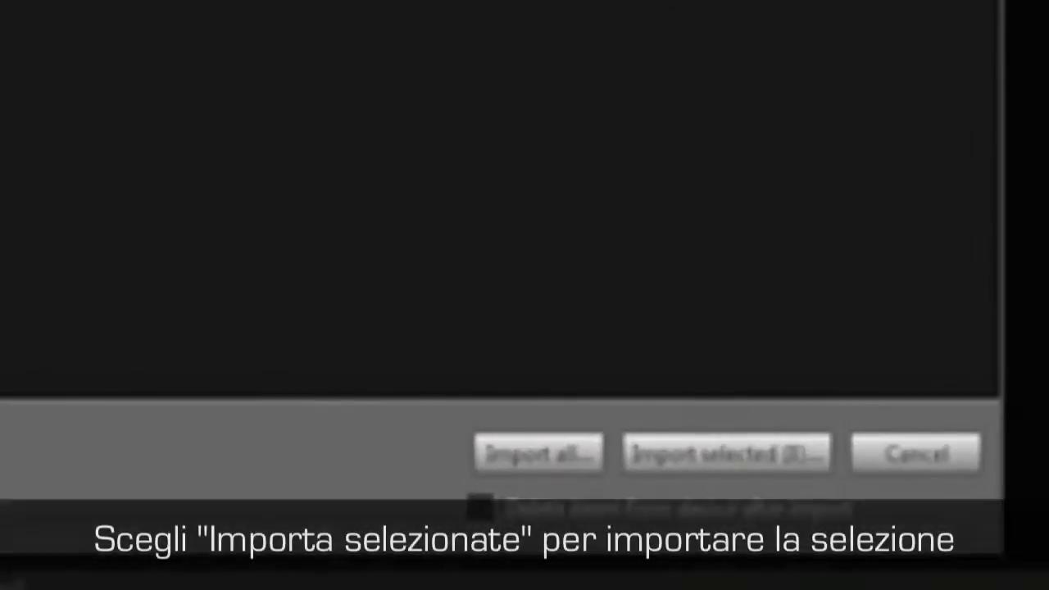
{"action": "left_click", "coordinate": [692, 464]}
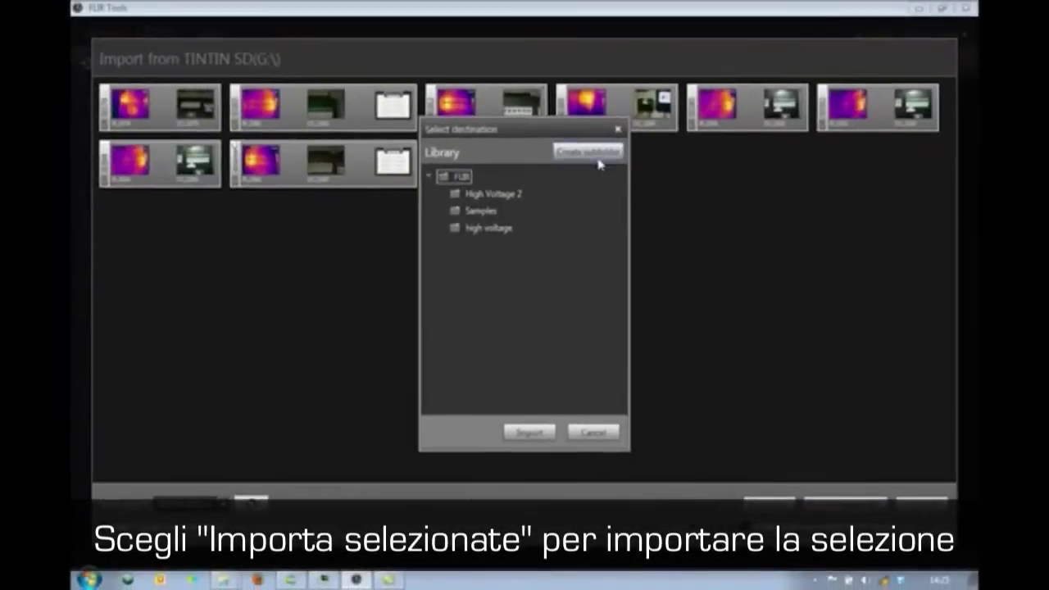
{"action": "left_click", "coordinate": [590, 153]}
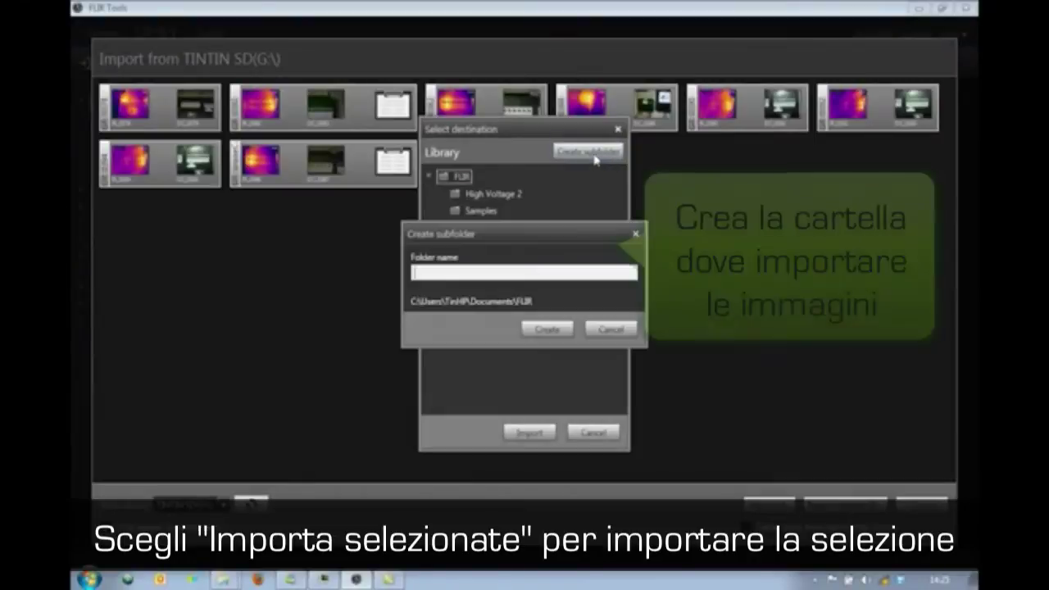
{"action": "type", "text": "Electrical Cabinet"}
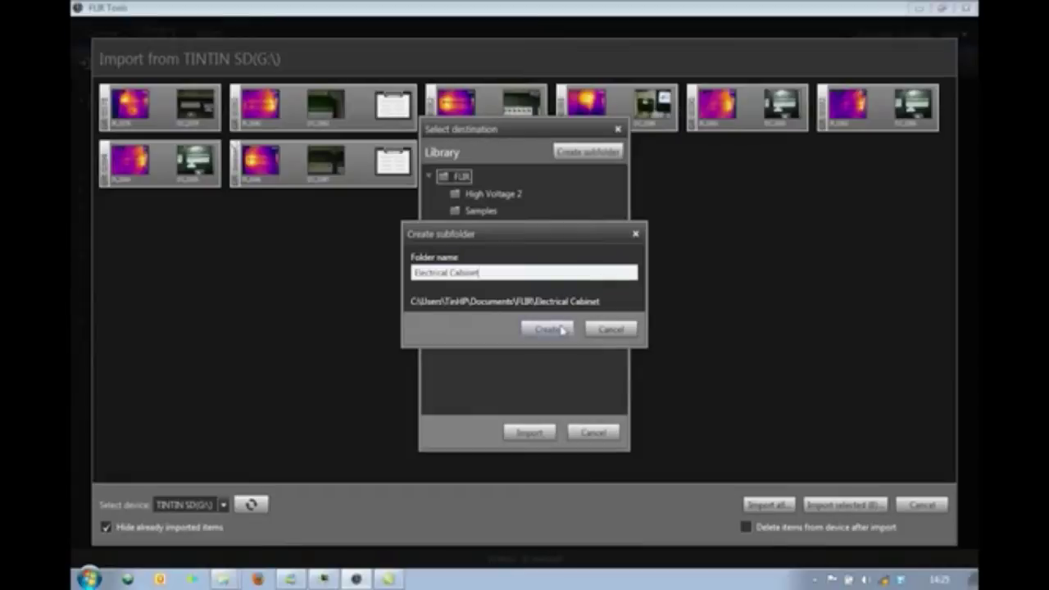
{"action": "left_click", "coordinate": [561, 330]}
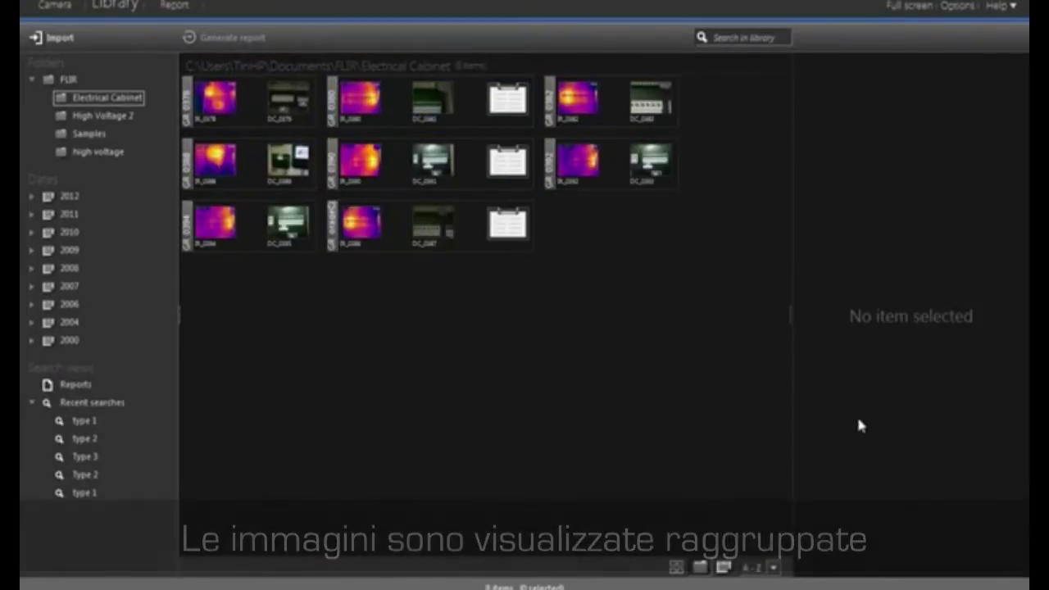
Step: Select group GR_0390 and open infrared image IR_0390 in the editor
{"action": "left_click", "coordinate": [468, 176]}
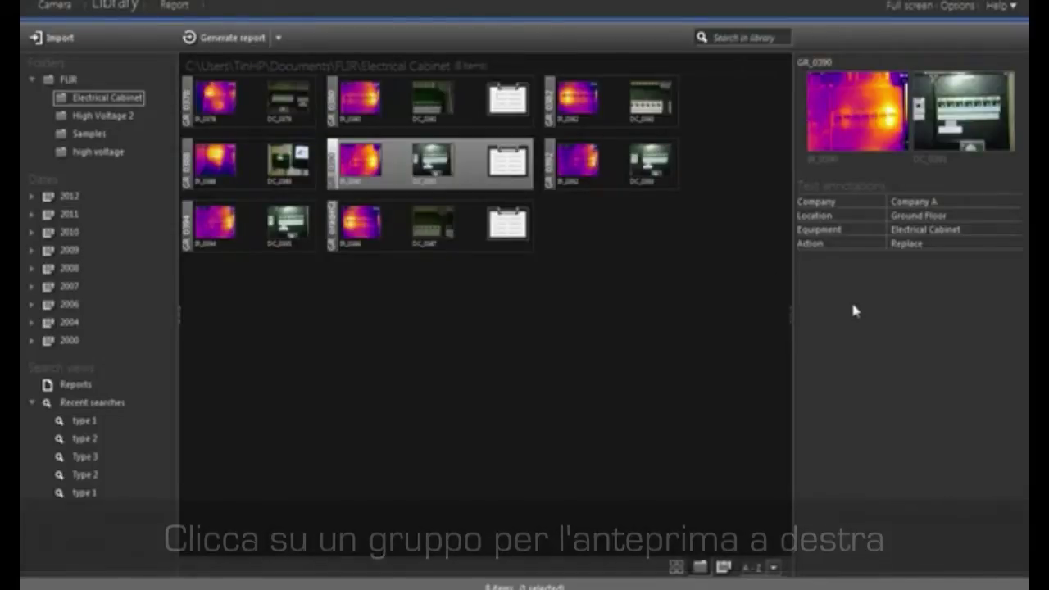
{"action": "left_click", "coordinate": [361, 164]}
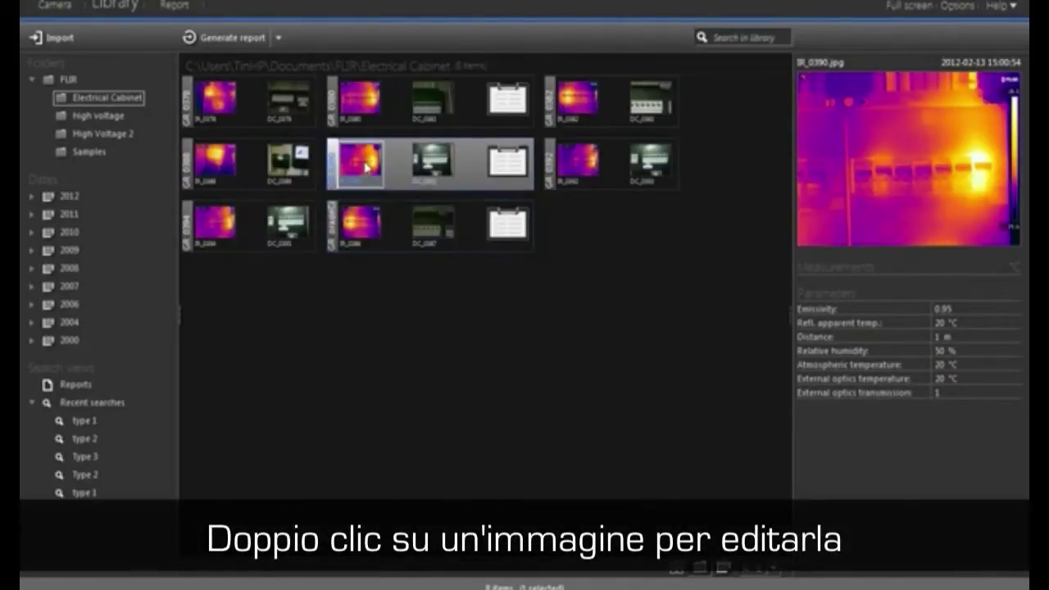
{"action": "double_click", "coordinate": [366, 166]}
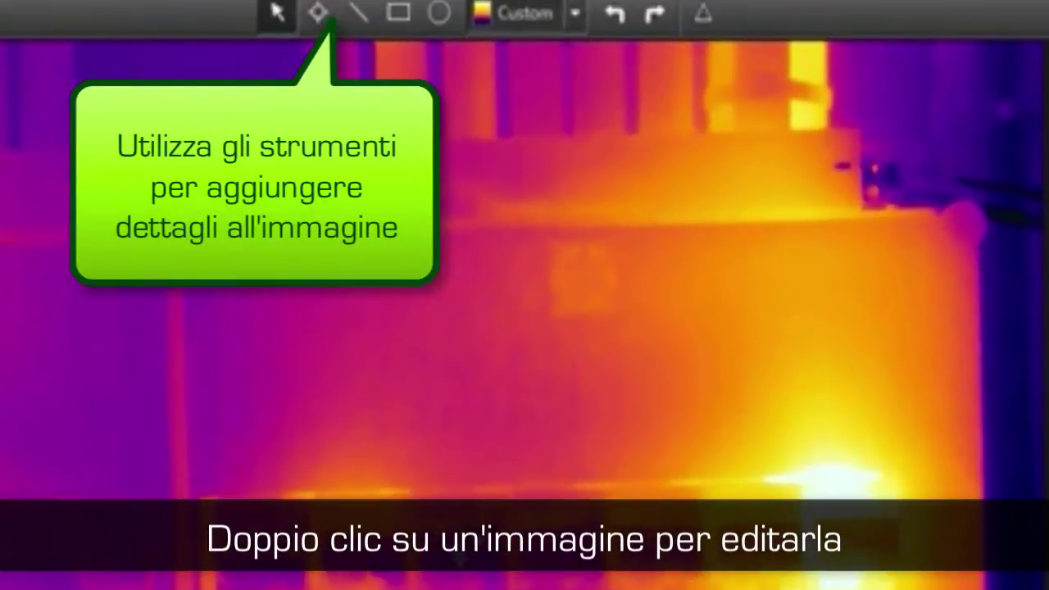
Step: Place spots Sp1 and Sp2 on two breakers and add their temperature difference
{"action": "left_click", "coordinate": [318, 15]}
{"action": "left_click", "coordinate": [460, 557]}
{"action": "left_click", "coordinate": [846, 552]}
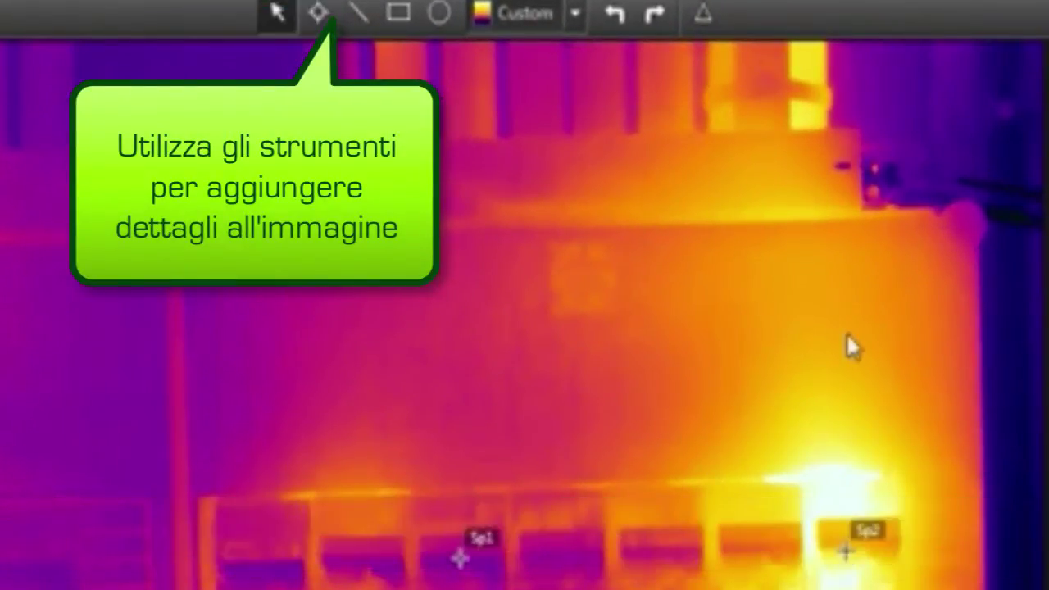
{"action": "left_click", "coordinate": [697, 15]}
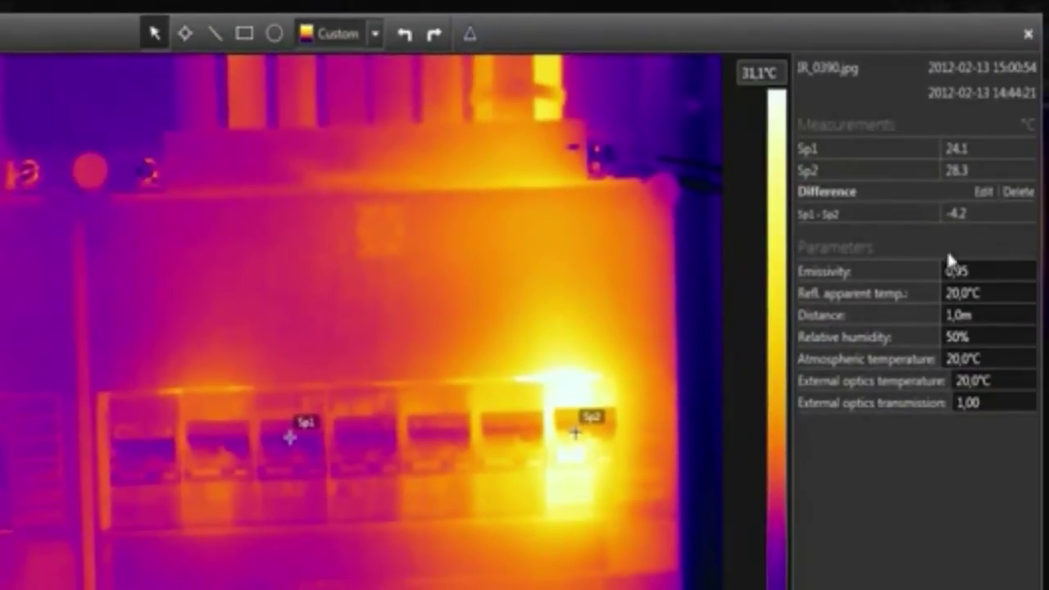
Step: Draw line Li1, ellipse El1 and rectangle Ar1 over the breakers, then save
{"action": "left_click", "coordinate": [214, 33]}
{"action": "left_click_drag", "start_coordinate": [125, 501], "coordinate": [633, 502]}
{"action": "left_click", "coordinate": [274, 33]}
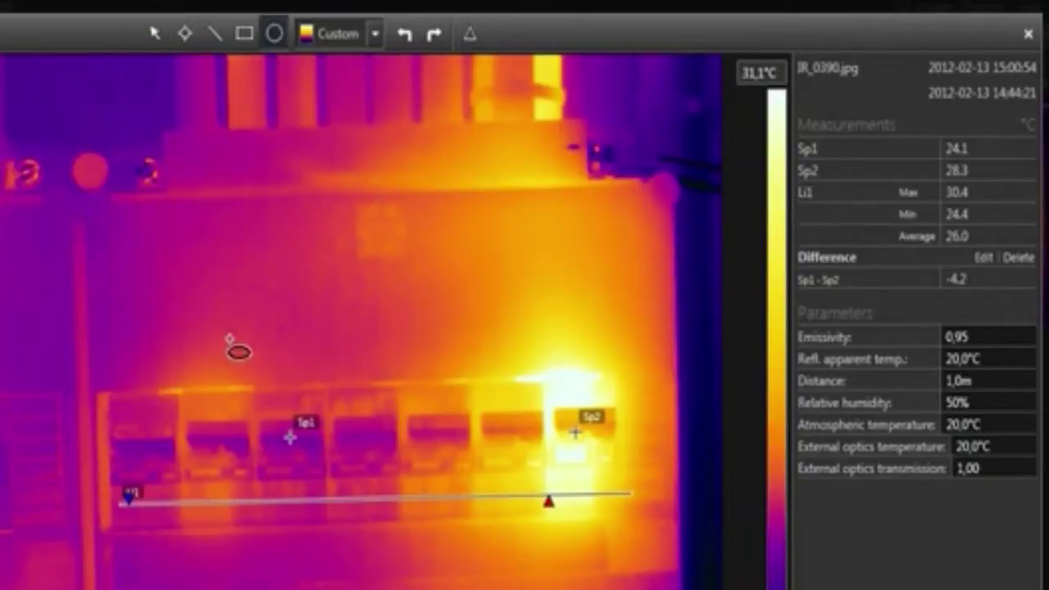
{"action": "left_click_drag", "start_coordinate": [209, 463], "coordinate": [325, 573]}
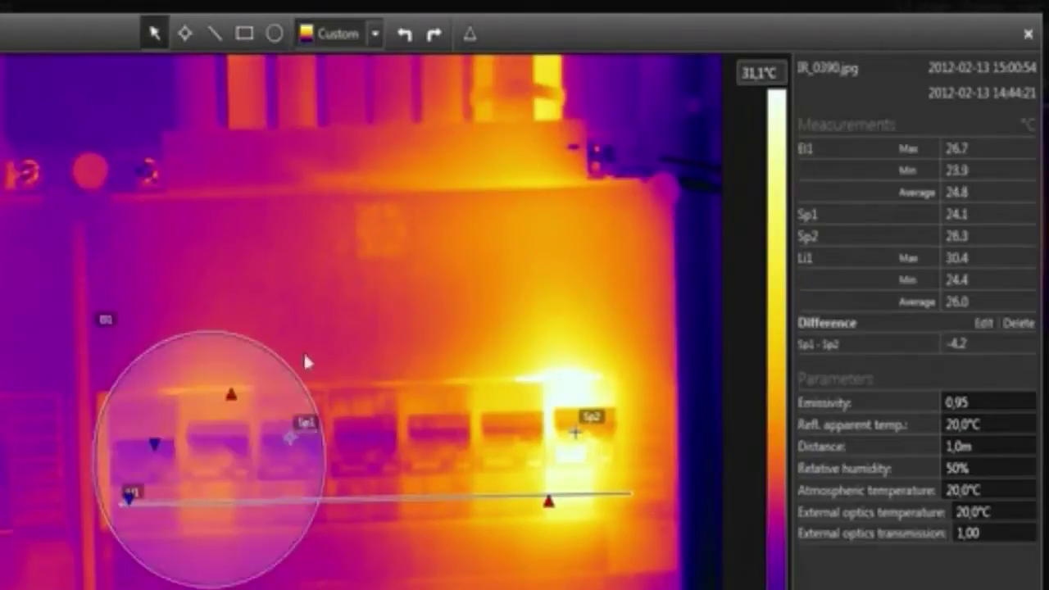
{"action": "left_click", "coordinate": [246, 34]}
{"action": "left_click_drag", "start_coordinate": [375, 354], "coordinate": [655, 551]}
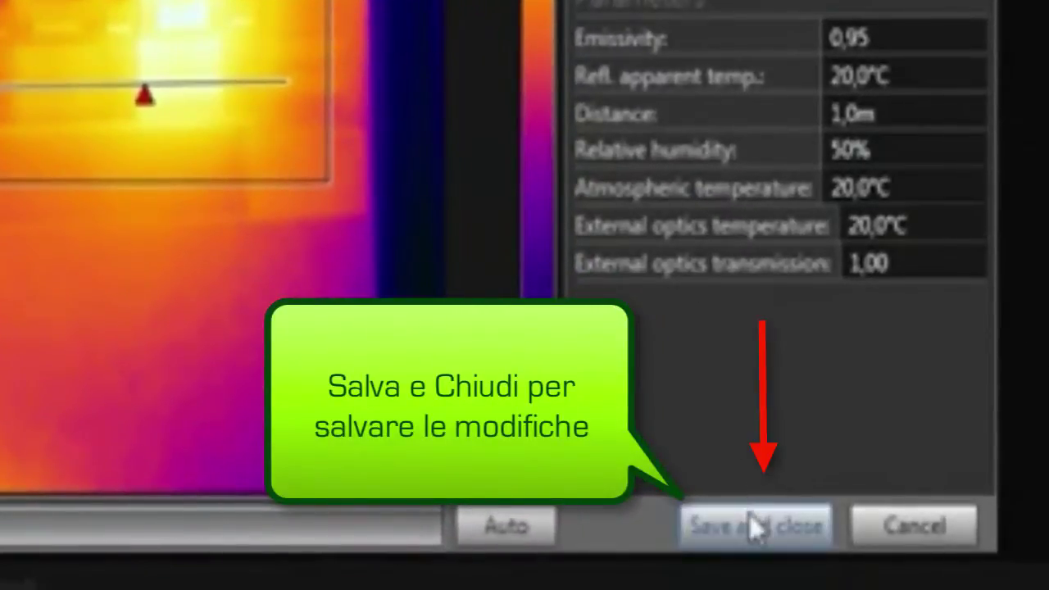
{"action": "left_click", "coordinate": [755, 528]}
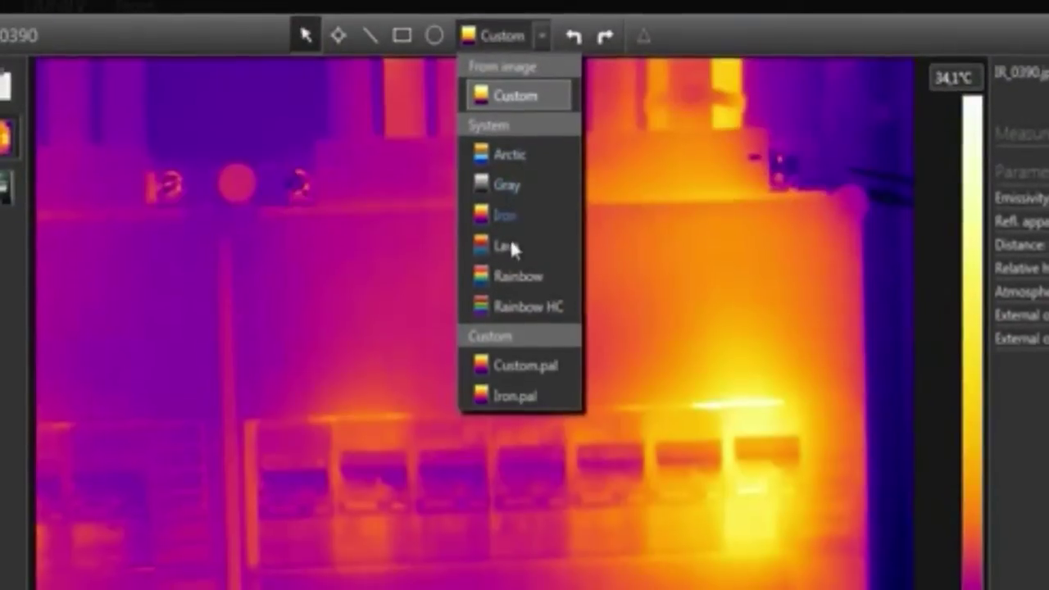
Step: Apply the Iron palette, auto-adjust the temperature range and rotate IR_0390 clockwise
{"action": "left_click", "coordinate": [509, 219]}
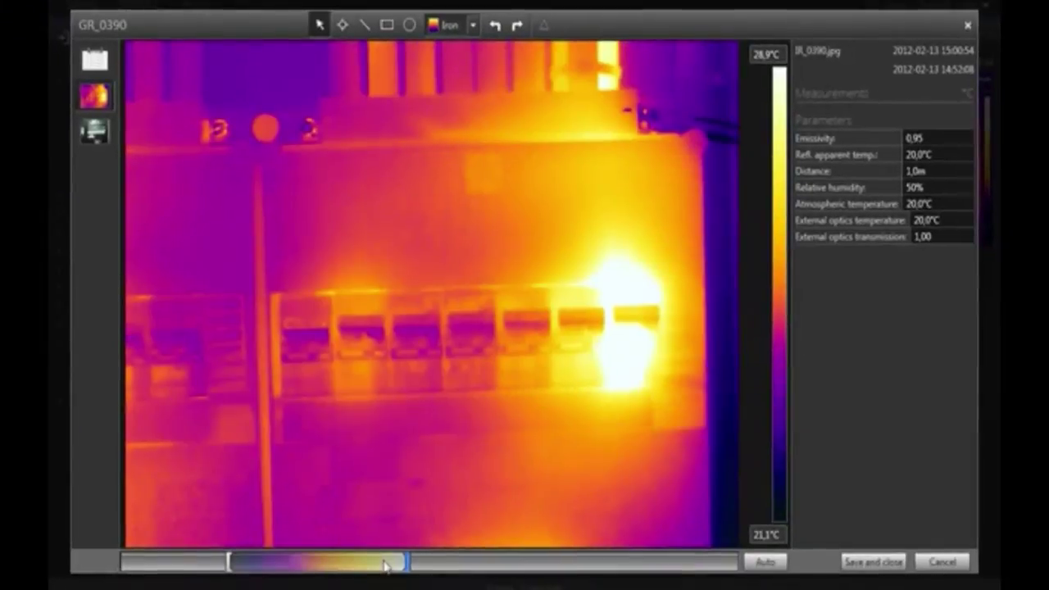
{"action": "scroll", "coordinate": [362, 567], "scroll_direction": "up", "scroll_amount": 3}
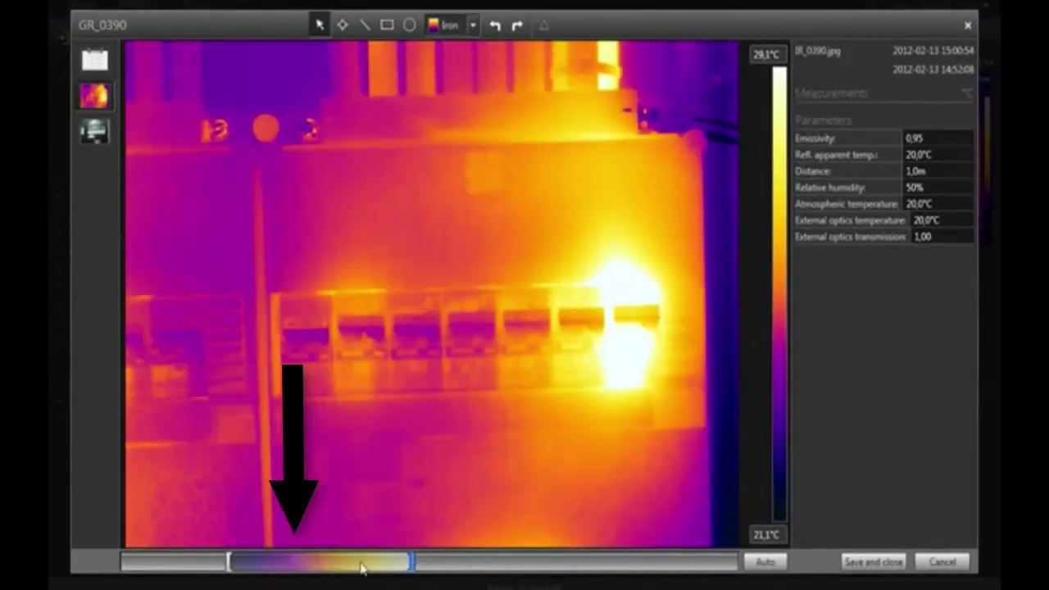
{"action": "mouse_move", "coordinate": [252, 564]}
{"action": "left_mouse_down"}
{"action": "mouse_move", "coordinate": [322, 564]}
{"action": "mouse_move", "coordinate": [272, 562]}
{"action": "left_mouse_up"}
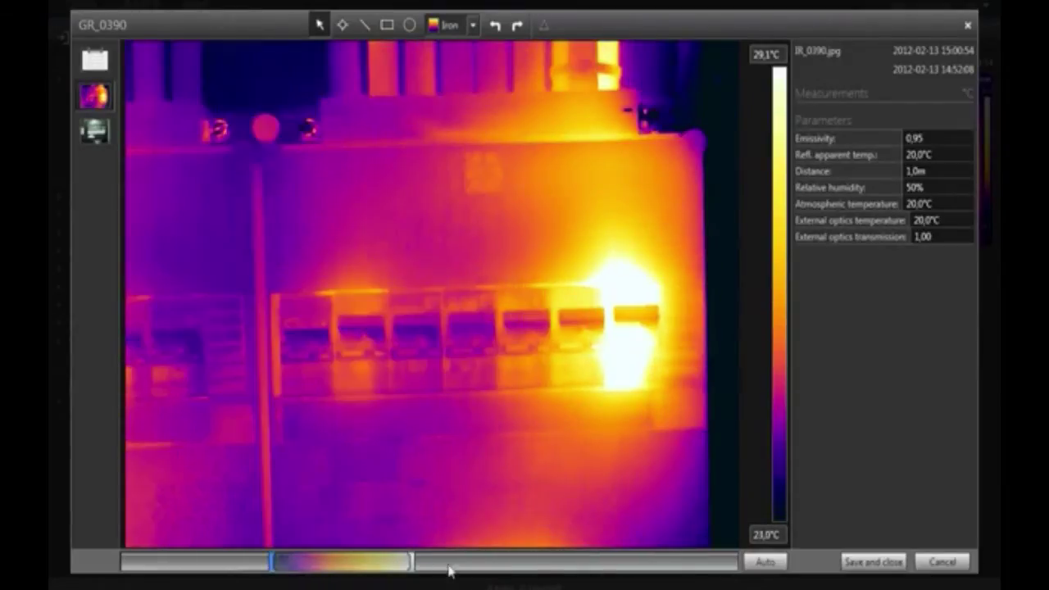
{"action": "left_click", "coordinate": [762, 562]}
{"action": "left_click", "coordinate": [519, 27]}
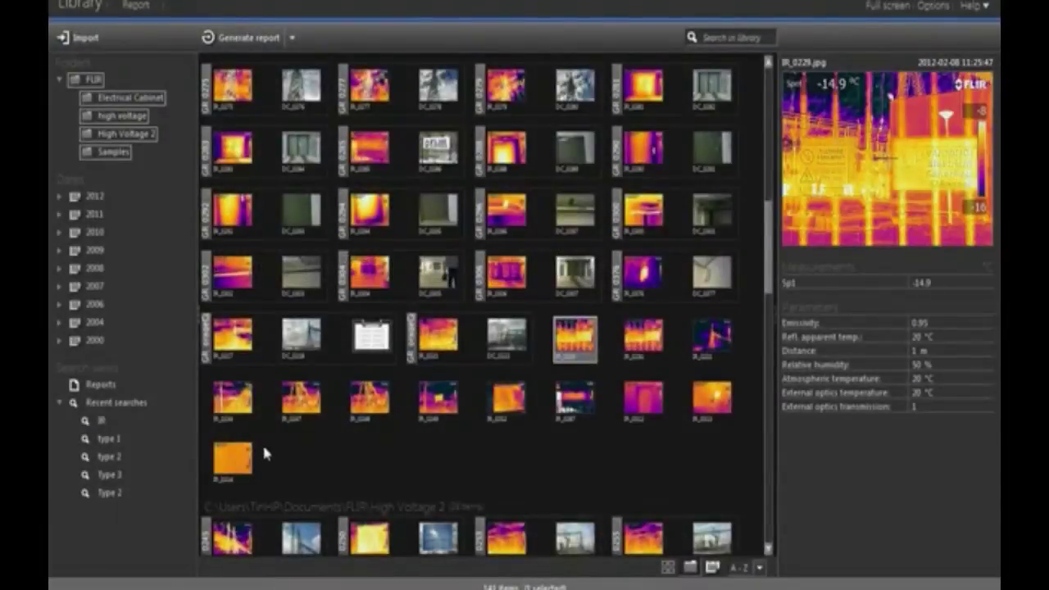
Step: Create an image sheet from the images through IR_0314 using the 2x4 layout
{"action": "left_click", "coordinate": [253, 464], "text": "shift"}
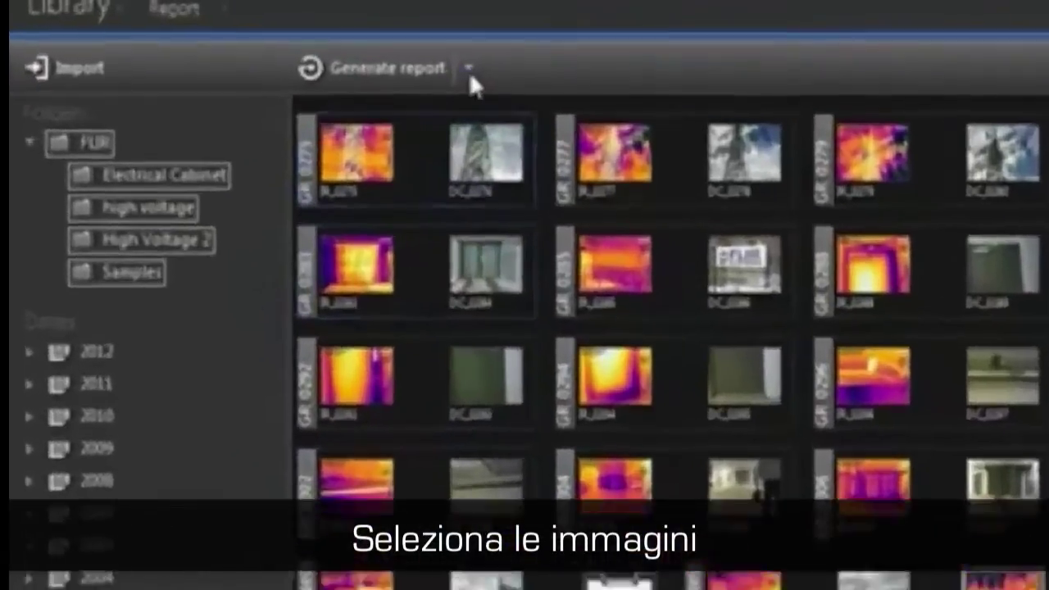
{"action": "left_click", "coordinate": [292, 38]}
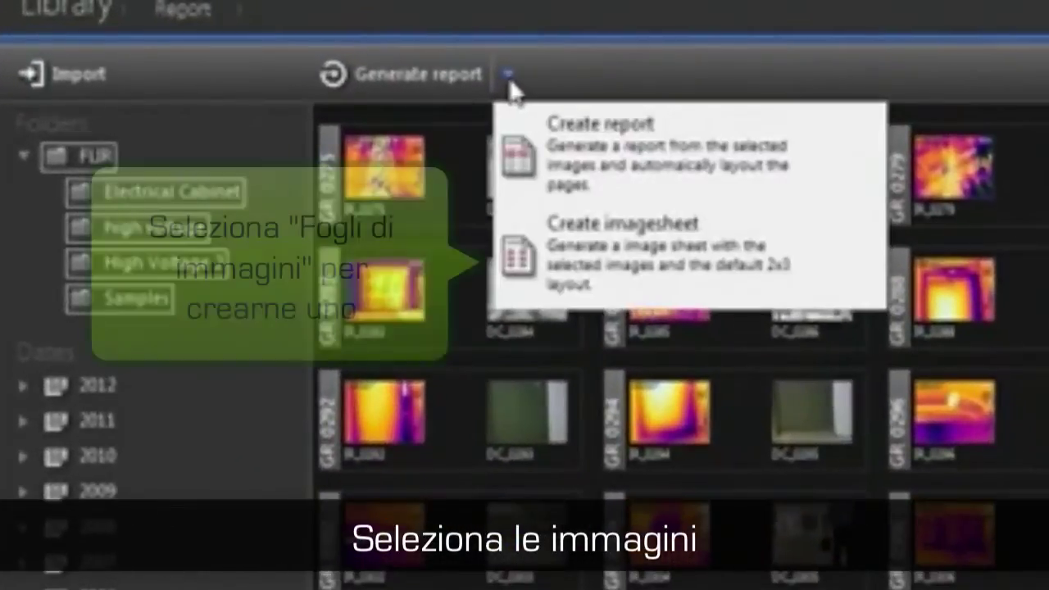
{"action": "left_click", "coordinate": [711, 266]}
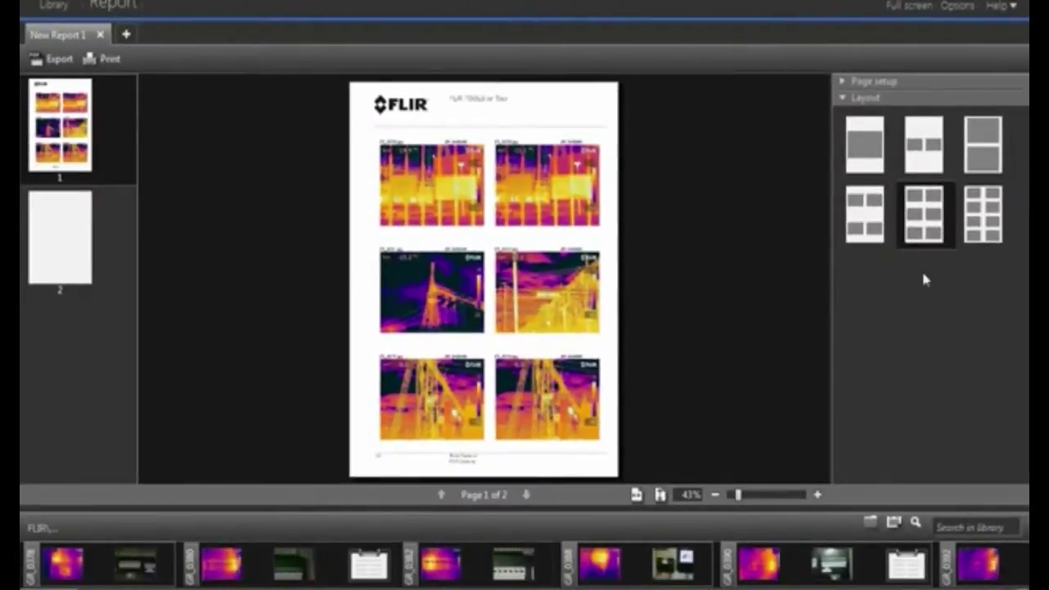
{"action": "left_click", "coordinate": [986, 234]}
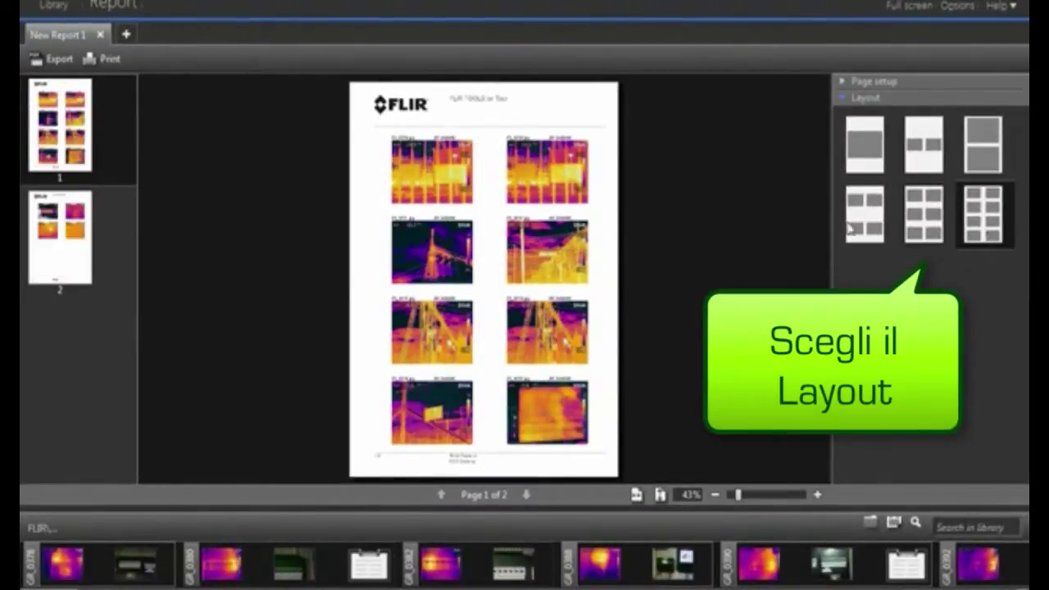
{"action": "left_click", "coordinate": [860, 81]}
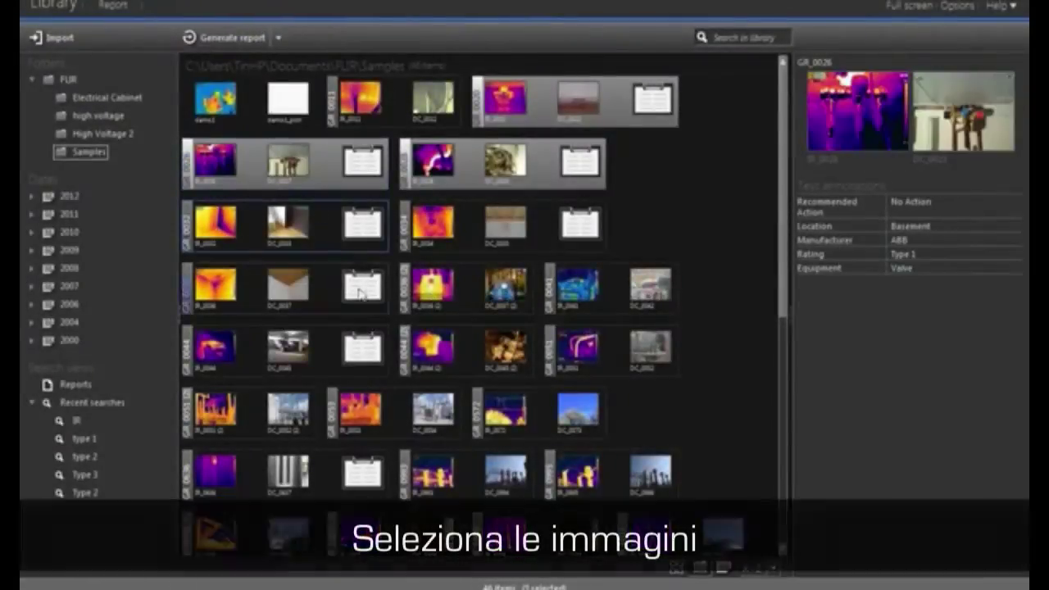
Step: Add two more image groups to the selection and generate a report from them
{"action": "left_click", "coordinate": [475, 283], "text": "ctrl"}
{"action": "left_click", "coordinate": [462, 224], "text": "ctrl"}
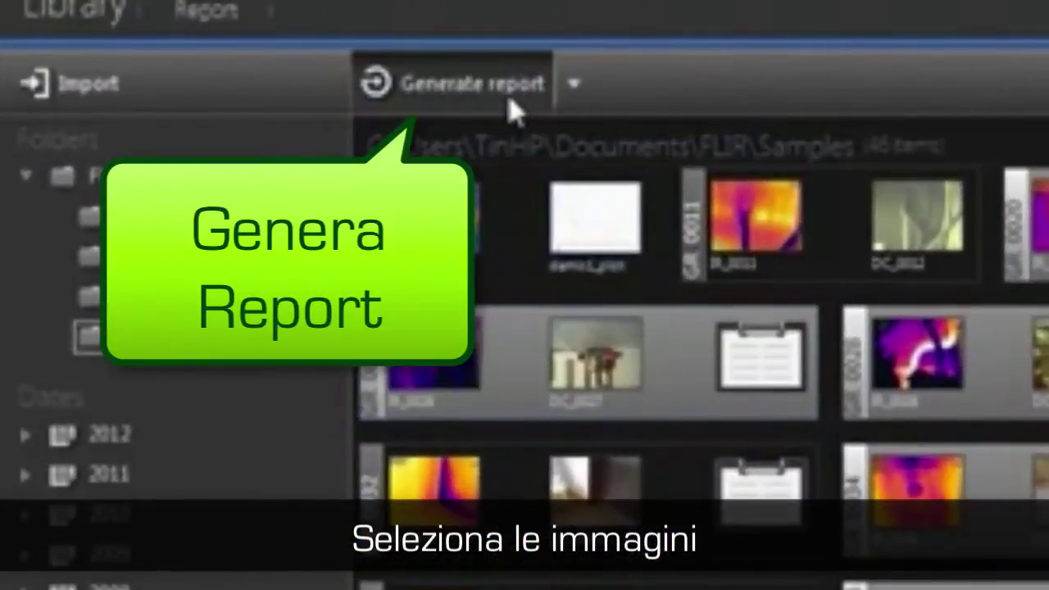
{"action": "left_click", "coordinate": [426, 70]}
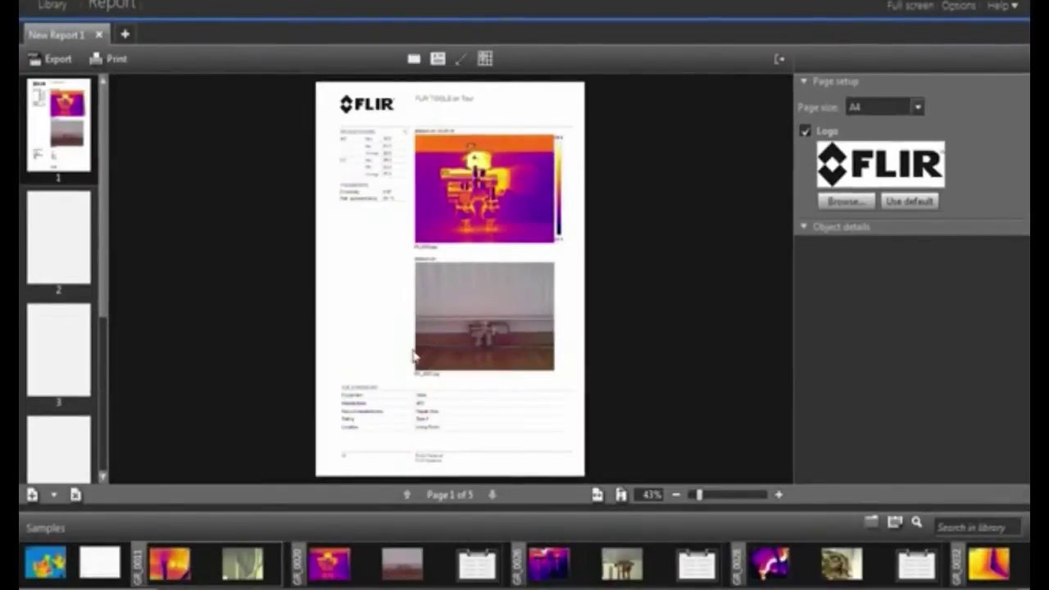
Step: Zoom into report page 2 to review its measurements and annotations, then fit the page
{"action": "left_click", "coordinate": [85, 251]}
{"action": "left_click", "coordinate": [596, 494]}
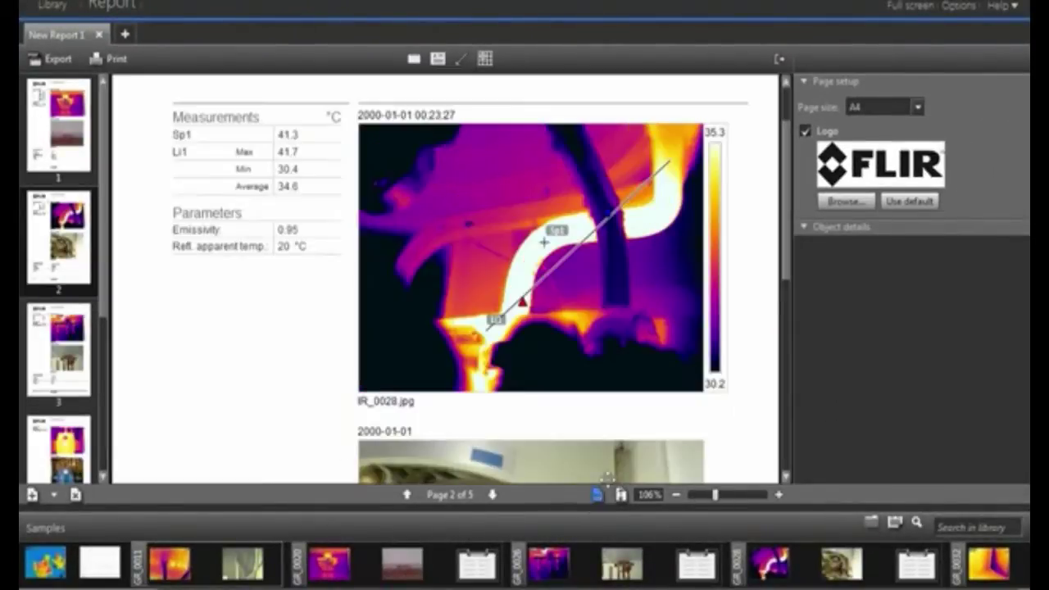
{"action": "scroll", "coordinate": [790, 200], "scroll_direction": "up", "scroll_amount": 2}
{"action": "scroll", "coordinate": [793, 213], "scroll_direction": "down", "scroll_amount": 4}
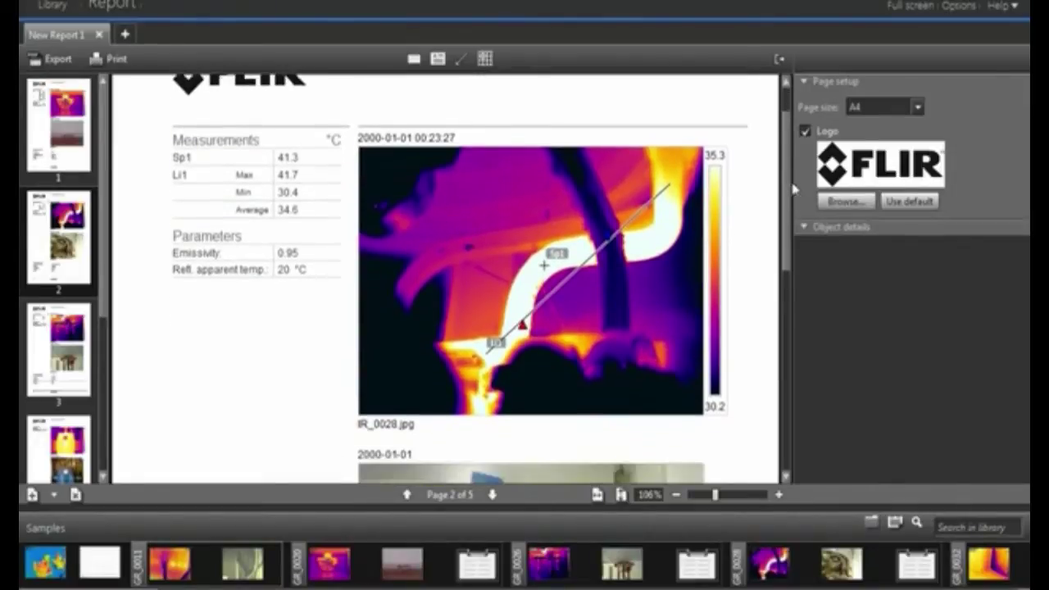
{"action": "scroll", "coordinate": [793, 246], "scroll_direction": "down", "scroll_amount": 4}
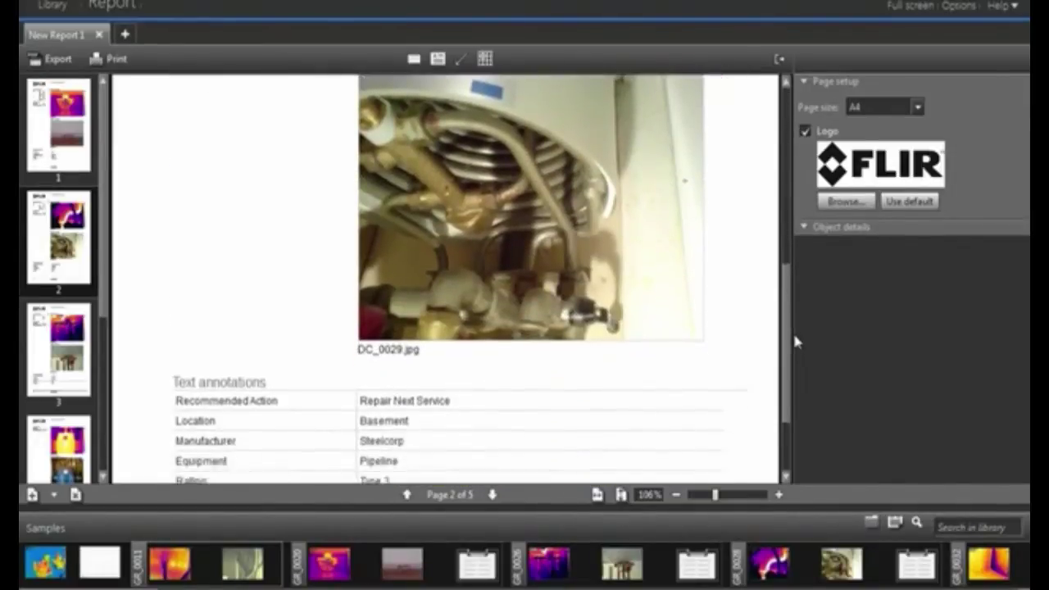
{"action": "scroll", "coordinate": [801, 369], "scroll_direction": "down", "scroll_amount": 1}
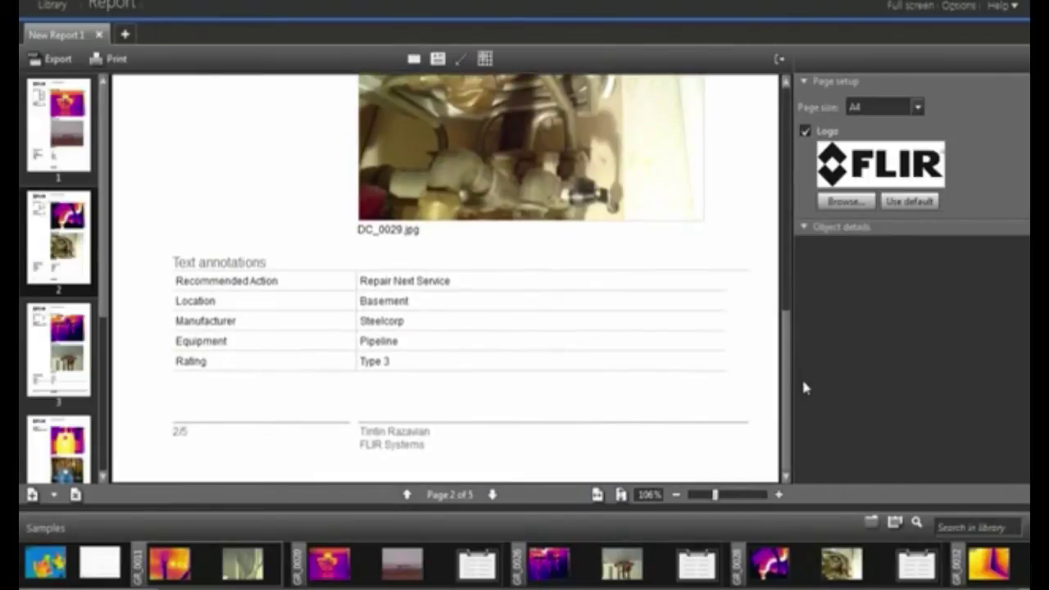
{"action": "left_click", "coordinate": [622, 494]}
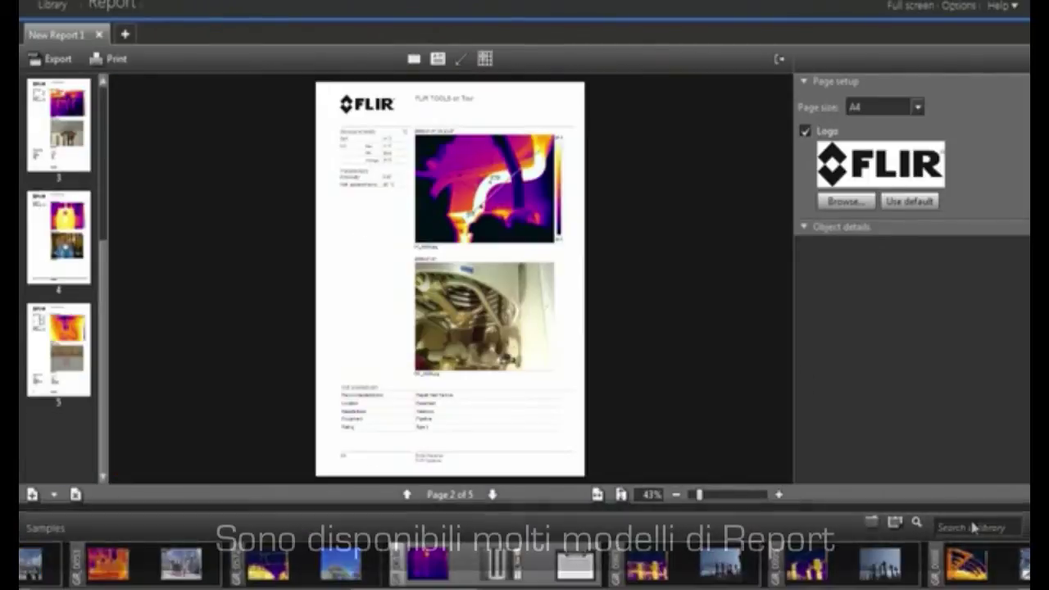
Step: Add a sixth page with IR and photo side by side, then zoom to fit width
{"action": "left_click", "coordinate": [43, 352]}
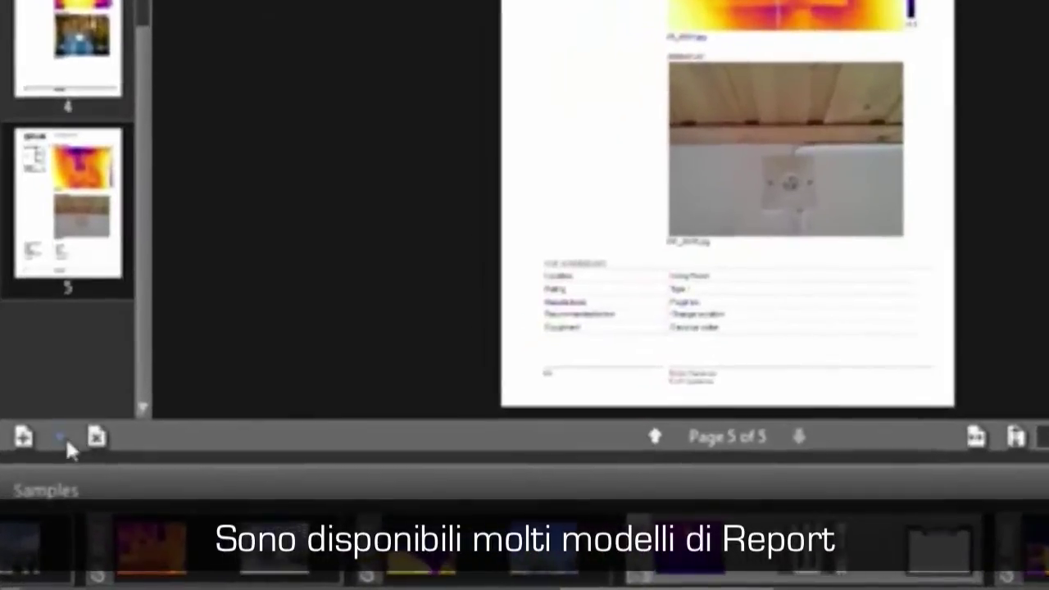
{"action": "left_click", "coordinate": [53, 494]}
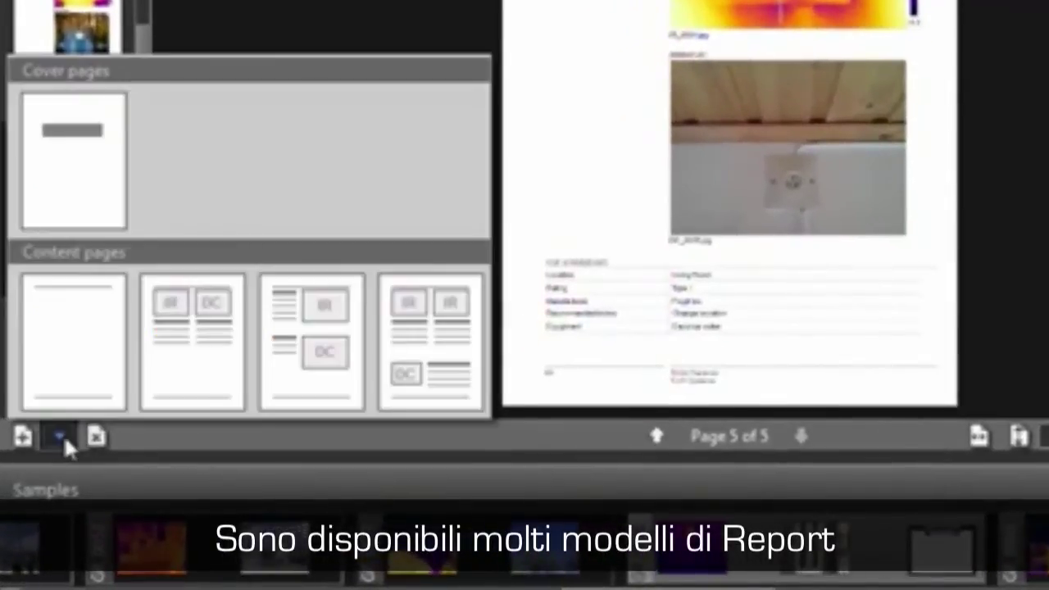
{"action": "left_click", "coordinate": [196, 365]}
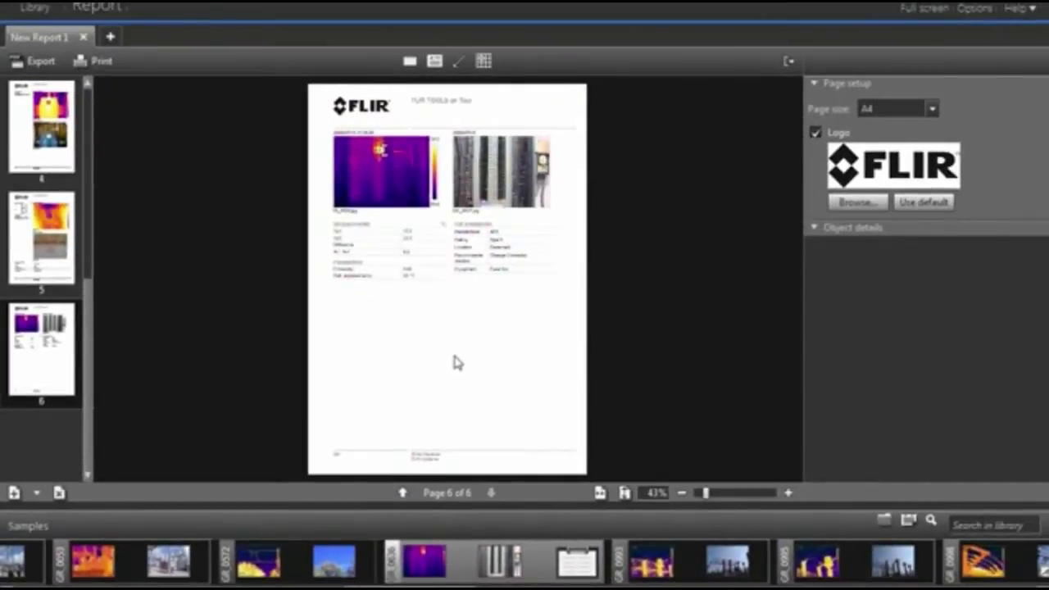
{"action": "left_click", "coordinate": [601, 492]}
{"action": "scroll", "coordinate": [794, 289], "scroll_direction": "up", "scroll_amount": 2}
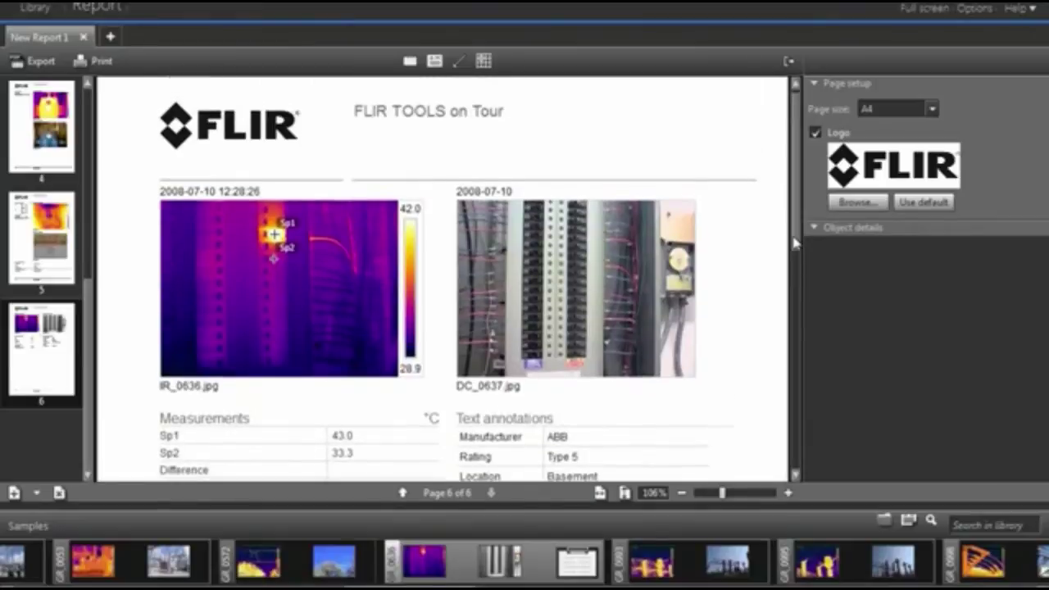
{"action": "scroll", "coordinate": [803, 290], "scroll_direction": "down", "scroll_amount": 3}
{"action": "scroll", "coordinate": [809, 281], "scroll_direction": "up", "scroll_amount": 1}
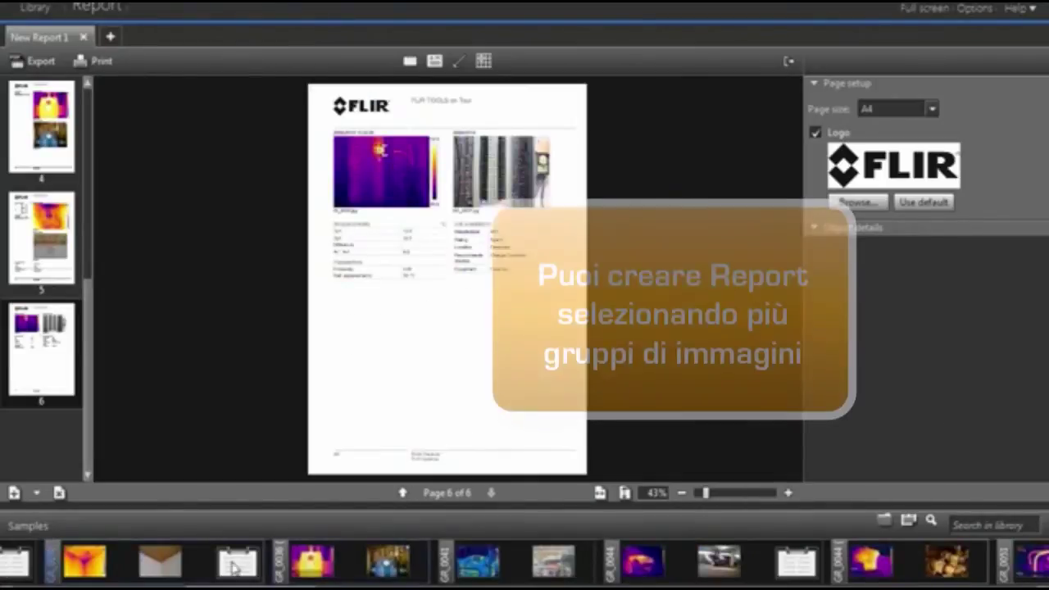
Step: Create reports from two more image groups in the Samples strip
{"action": "right_click", "coordinate": [679, 558]}
{"action": "left_click", "coordinate": [724, 507]}
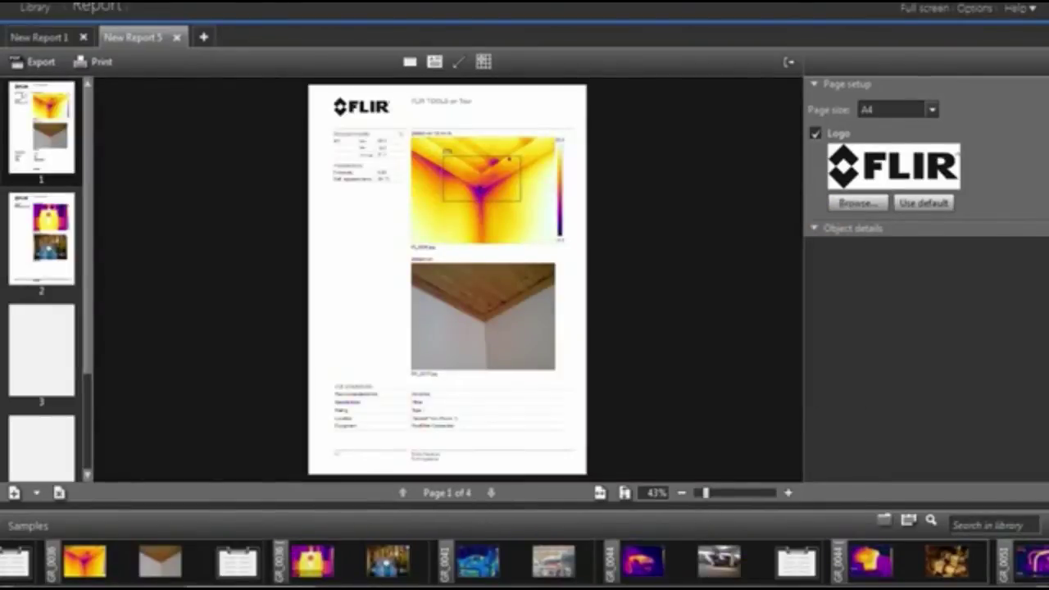
{"action": "scroll", "coordinate": [571, 565], "scroll_direction": "right", "scroll_amount": 10}
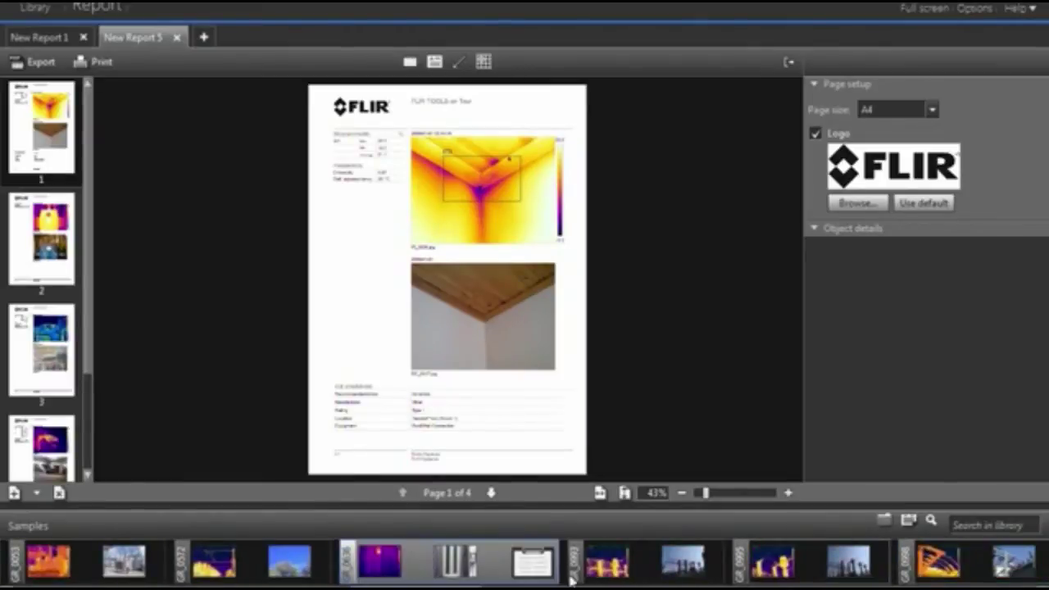
{"action": "right_click", "coordinate": [813, 561]}
{"action": "left_click", "coordinate": [844, 508]}
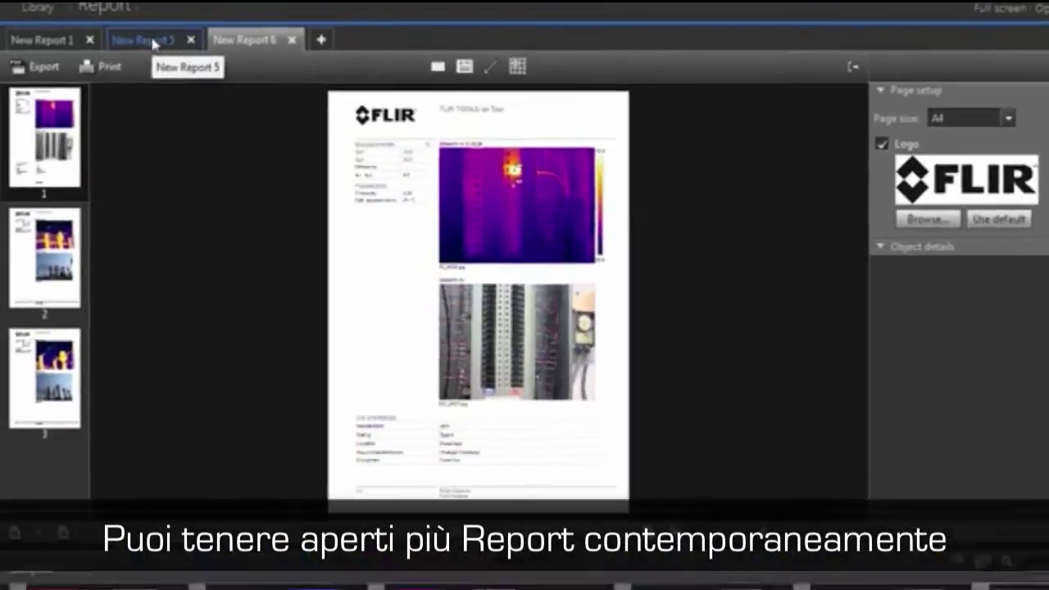
Step: Check New Report 5, return to New Report 1 and draw a pointer line on the thermal image
{"action": "left_click", "coordinate": [154, 43]}
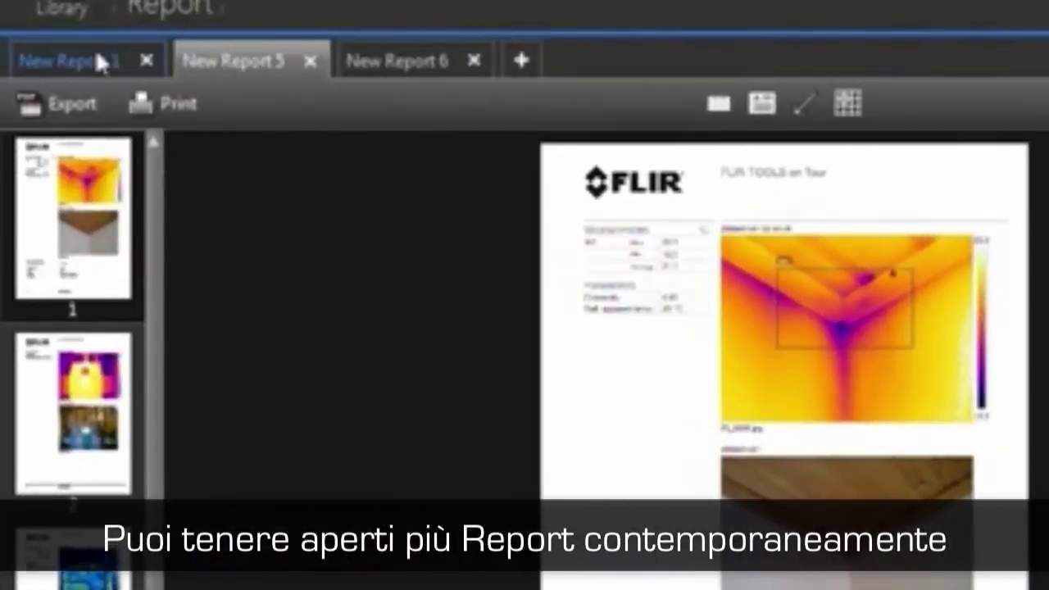
{"action": "left_click", "coordinate": [98, 63]}
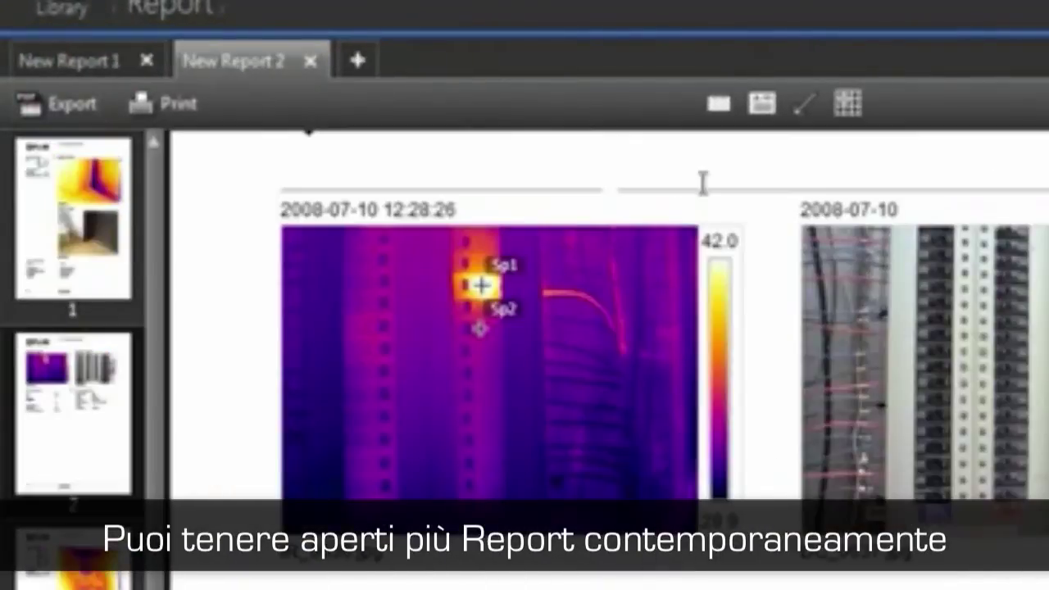
{"action": "left_click", "coordinate": [803, 103]}
{"action": "left_click_drag", "start_coordinate": [530, 332], "coordinate": [534, 300]}
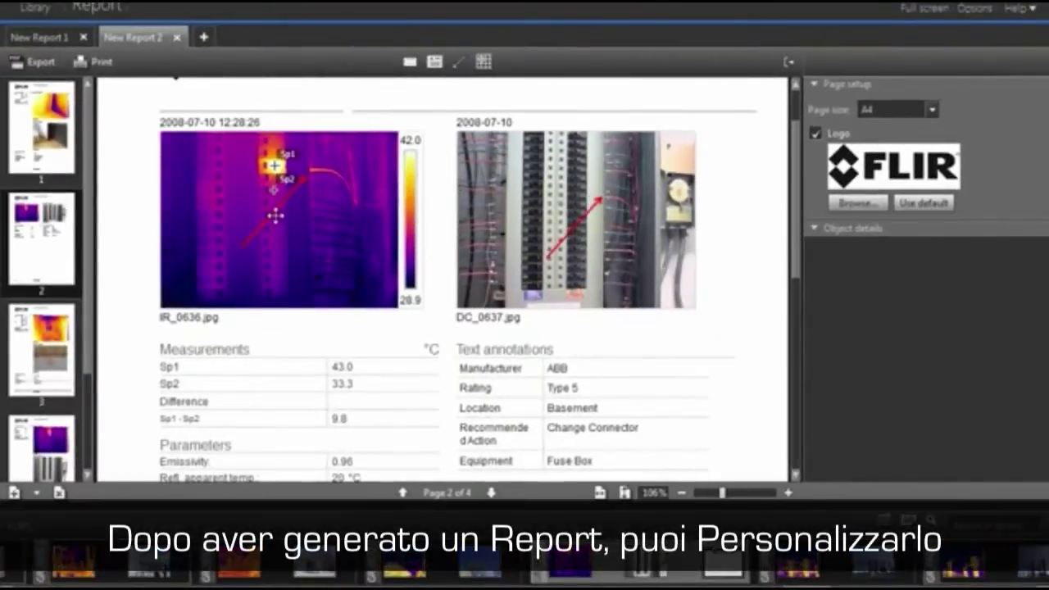
Step: Make the line red and draw measurement area Ar1 around the hot connector in IR_0636
{"action": "left_click", "coordinate": [981, 246]}
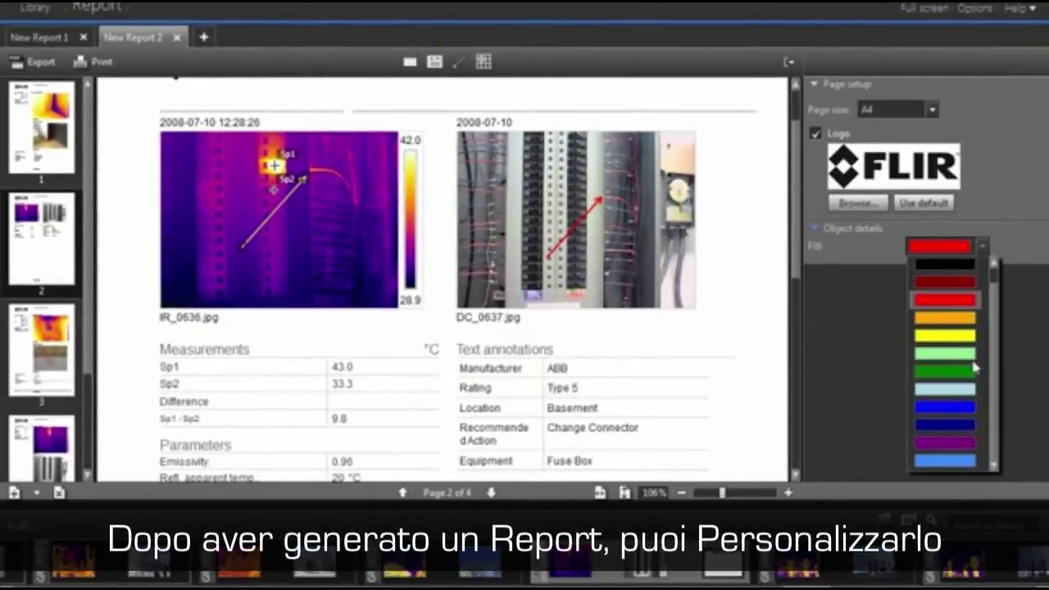
{"action": "left_click", "coordinate": [944, 300]}
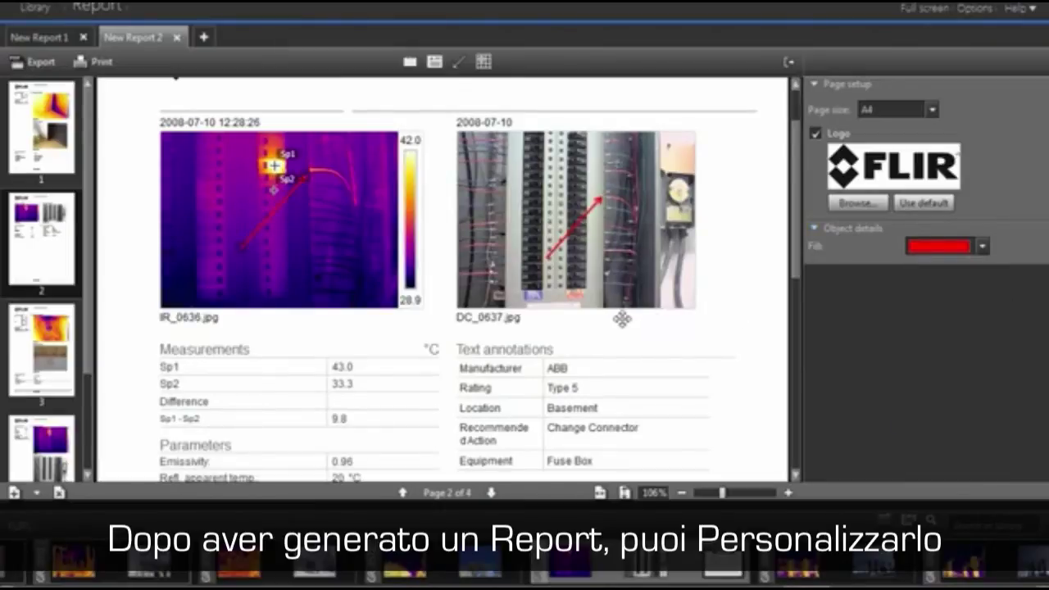
{"action": "double_click", "coordinate": [344, 241]}
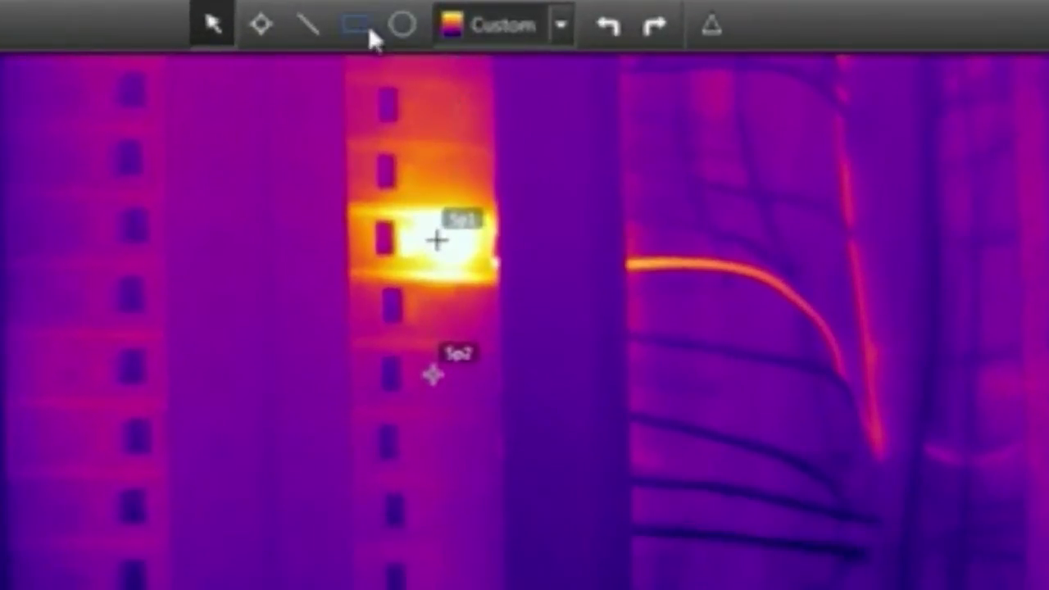
{"action": "left_click", "coordinate": [361, 26]}
{"action": "left_click_drag", "start_coordinate": [344, 170], "coordinate": [527, 587]}
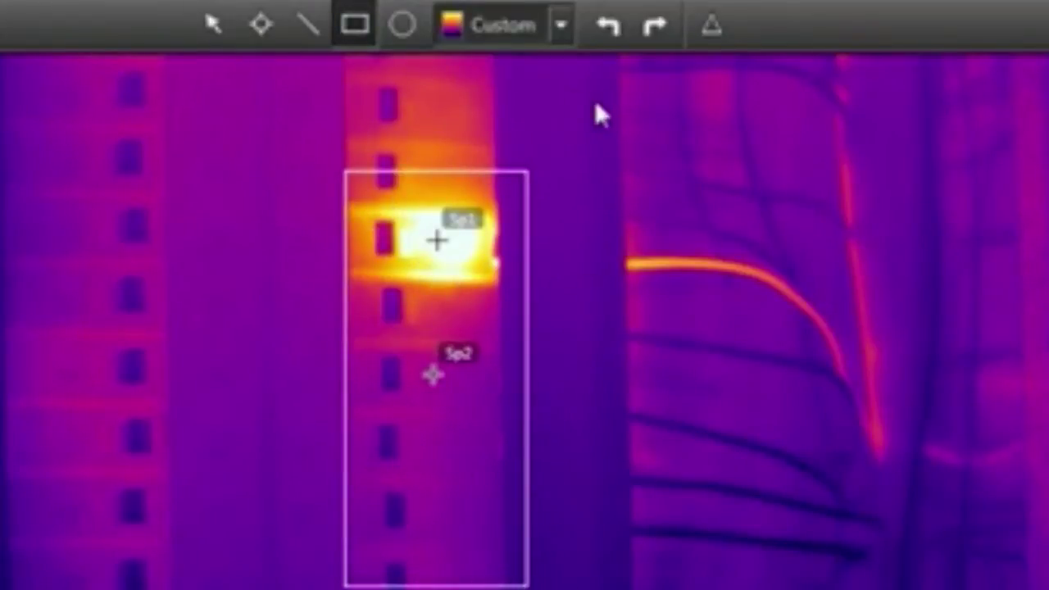
Step: Recolour IR_0636 with the Lava palette
{"action": "left_click", "coordinate": [561, 26]}
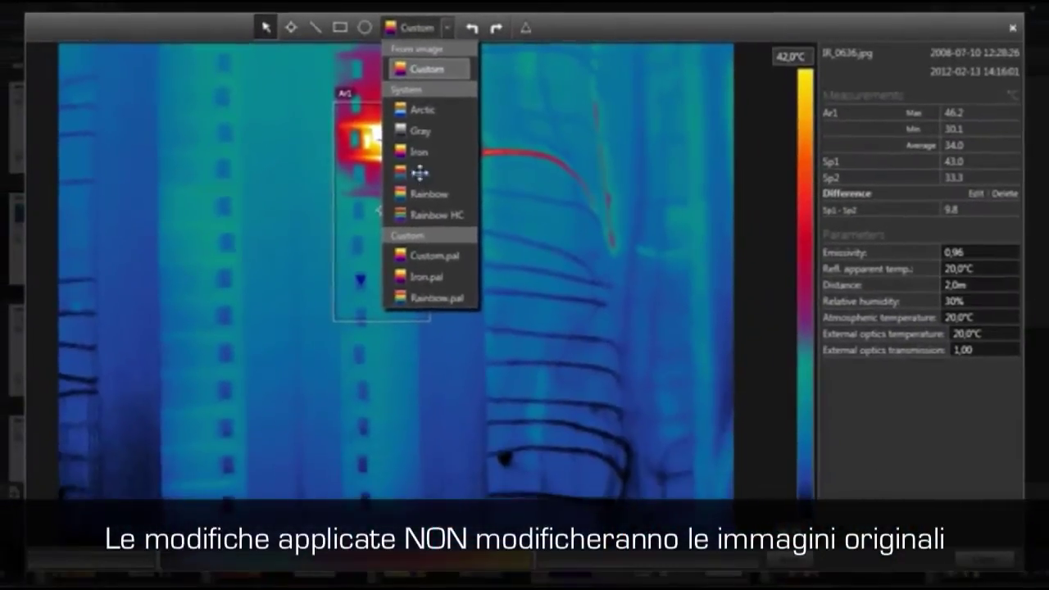
{"action": "left_click", "coordinate": [419, 172]}
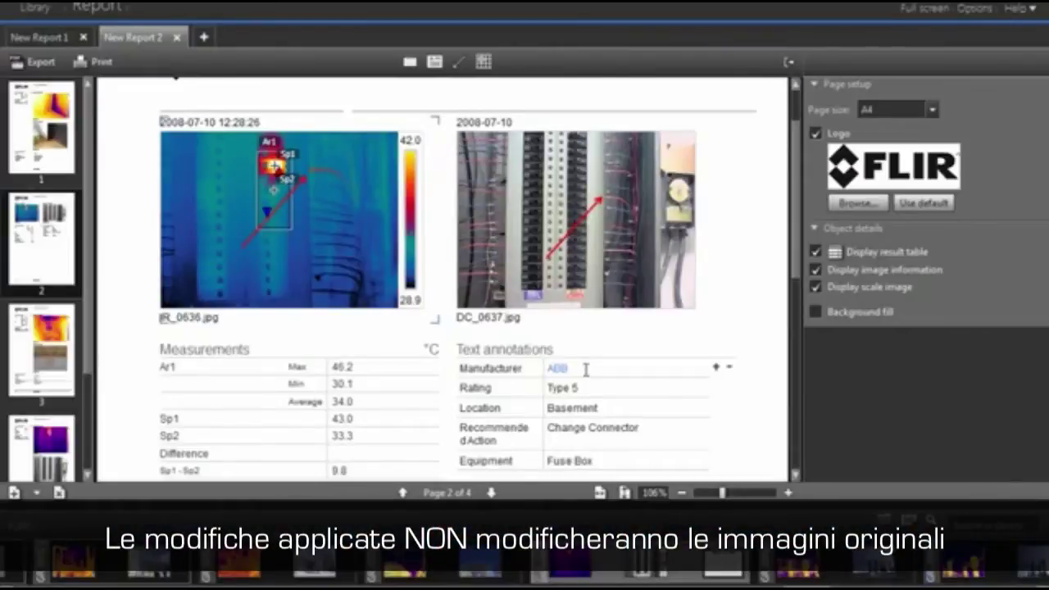
{"action": "scroll", "coordinate": [586, 370], "scroll_direction": "down", "scroll_amount": 5}
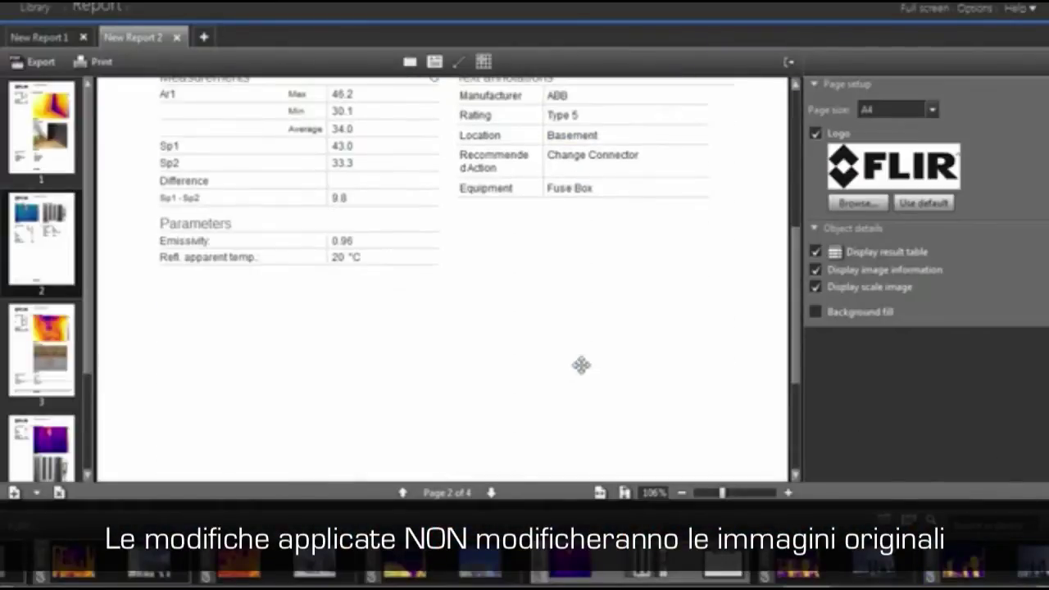
Step: Add a text box below the tables reading 'Free text can be added to the report'
{"action": "left_click", "coordinate": [434, 61]}
{"action": "left_click_drag", "start_coordinate": [166, 307], "coordinate": [746, 438]}
{"action": "type", "text": "Fi"}
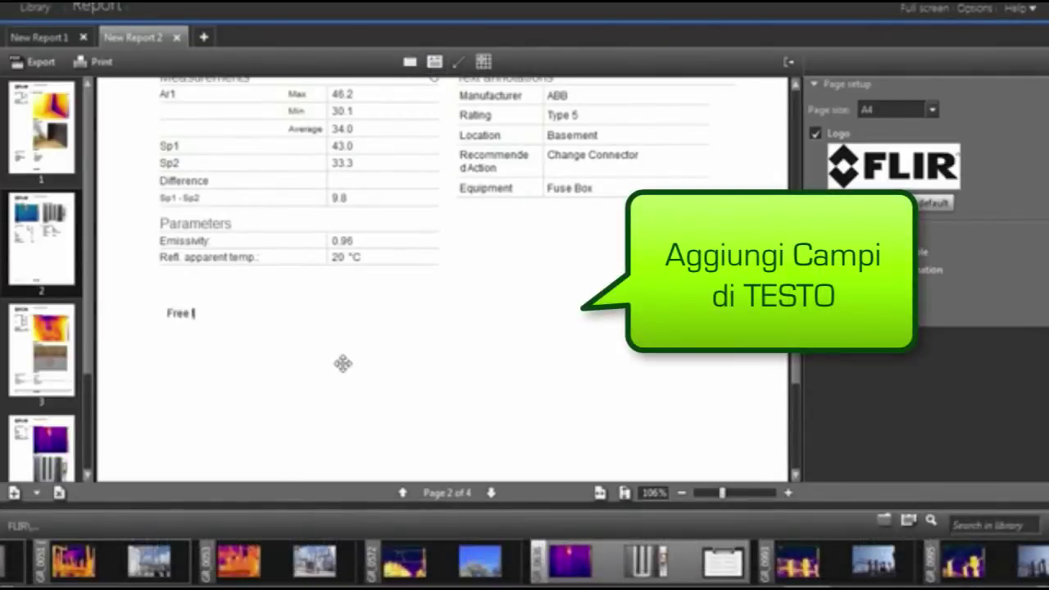
{"action": "type", "text": "n be added to the report"}
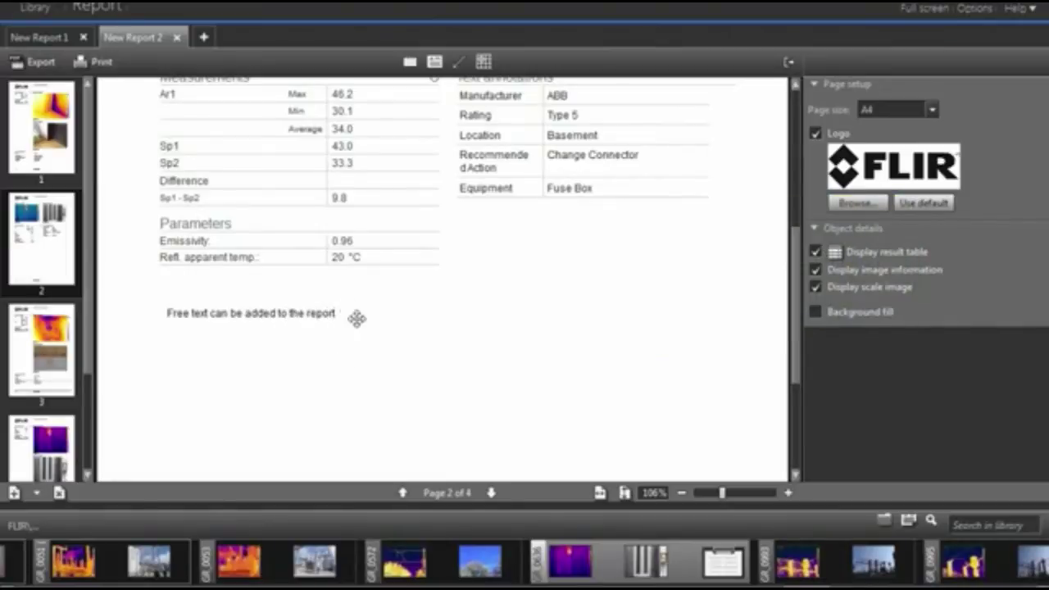
Step: Format the free text in bold Verdana at a larger font size
{"action": "left_click", "coordinate": [327, 321]}
{"action": "type", "text": "Verdana"}
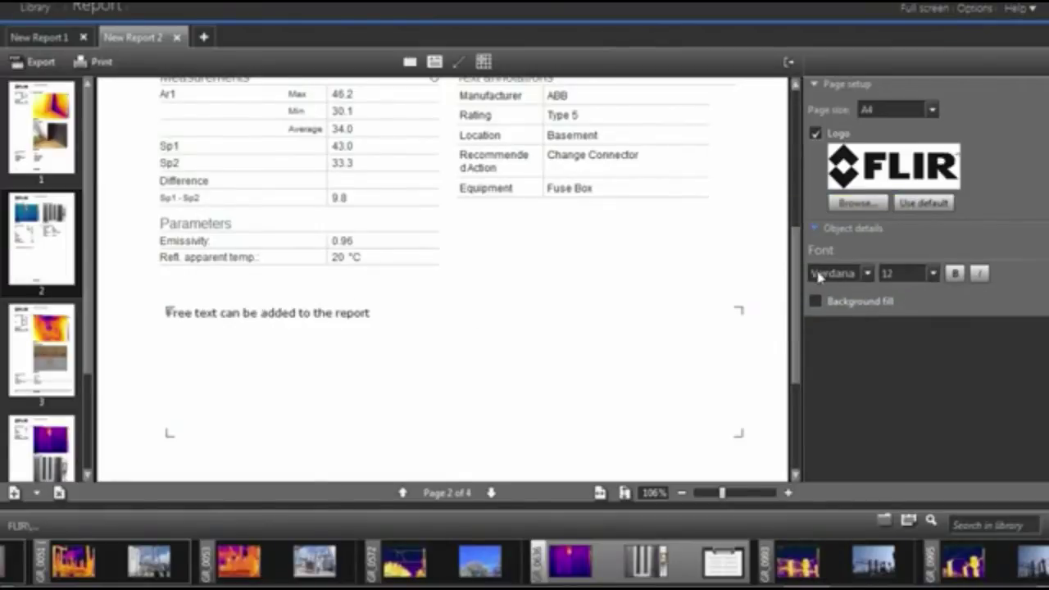
{"action": "left_click", "coordinate": [934, 274]}
{"action": "left_click", "coordinate": [897, 386]}
{"action": "left_click", "coordinate": [954, 273]}
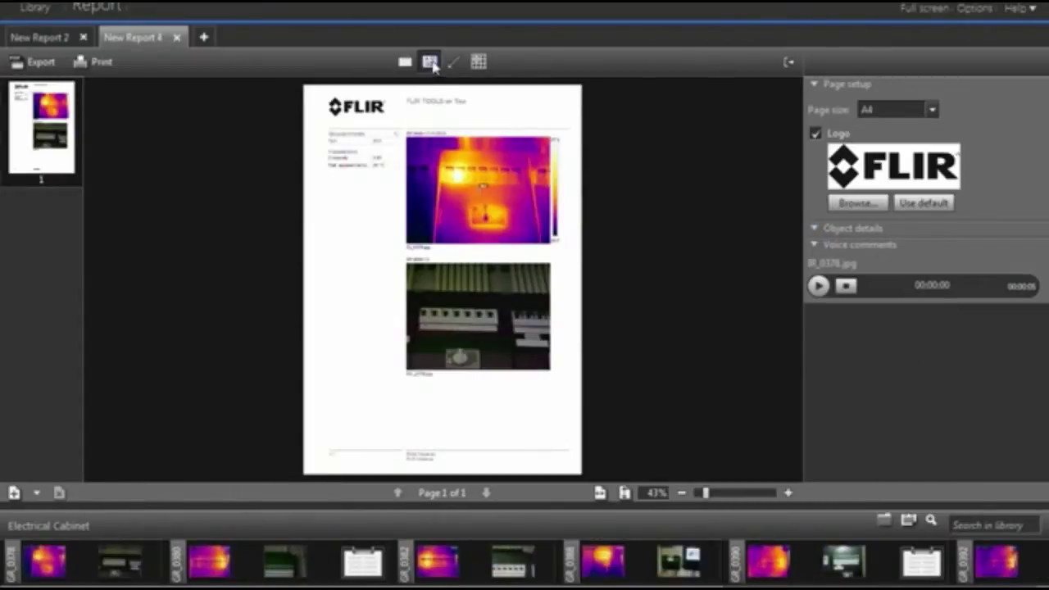
Step: Add a free-text box below the images of New Report 4 noting what the voice comment says
{"action": "left_click_drag", "start_coordinate": [342, 385], "coordinate": [525, 439]}
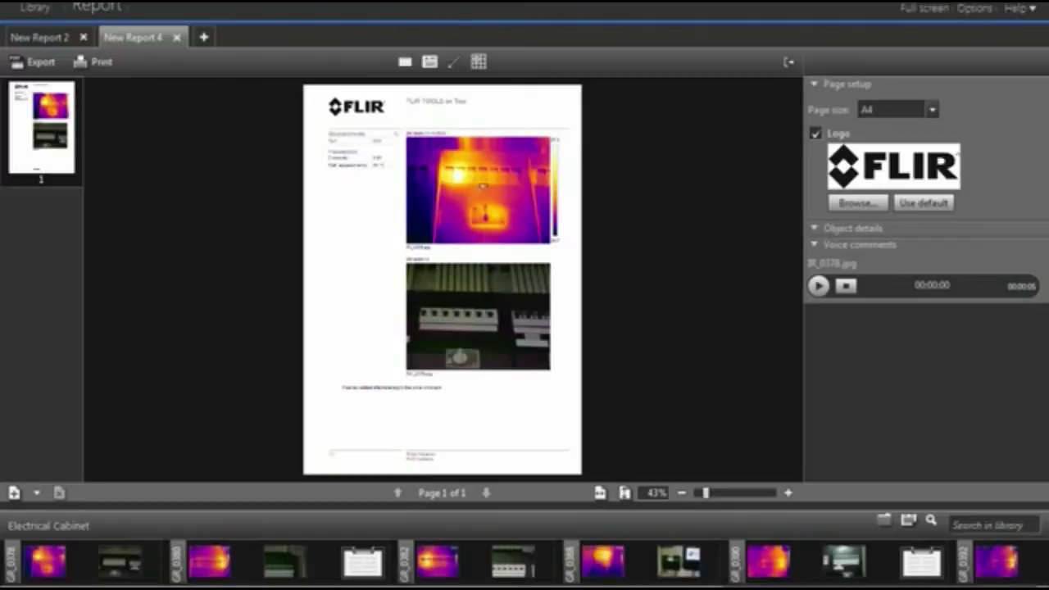
{"action": "left_click", "coordinate": [599, 492]}
Step: Replace the report logo with Tech Tour logo_Industrial.jpg
{"action": "left_click", "coordinate": [857, 203]}
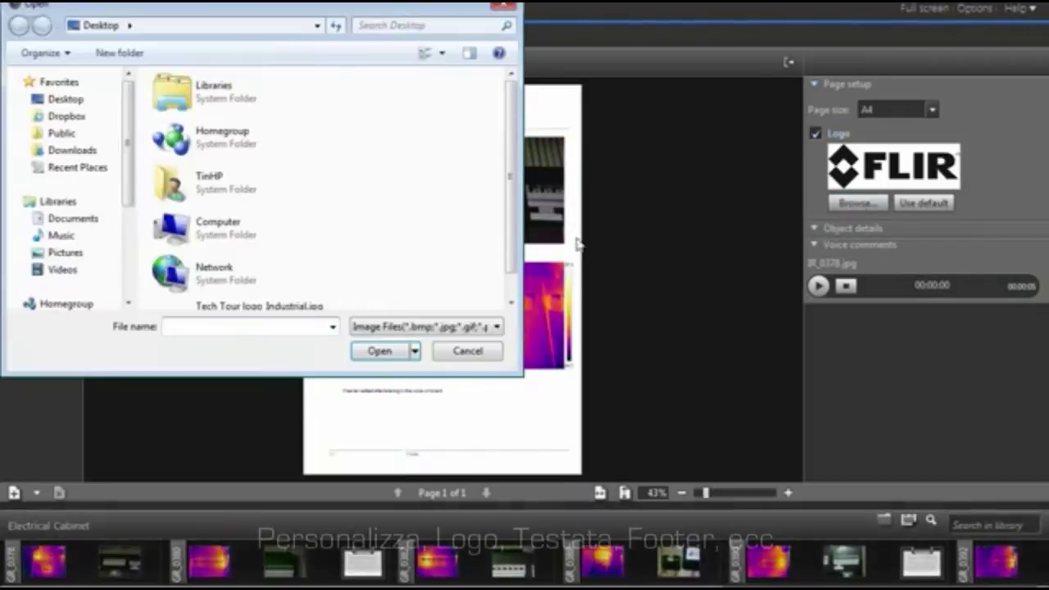
{"action": "scroll", "coordinate": [496, 290], "scroll_direction": "down", "scroll_amount": 1}
{"action": "left_click", "coordinate": [300, 305]}
{"action": "left_click", "coordinate": [390, 352]}
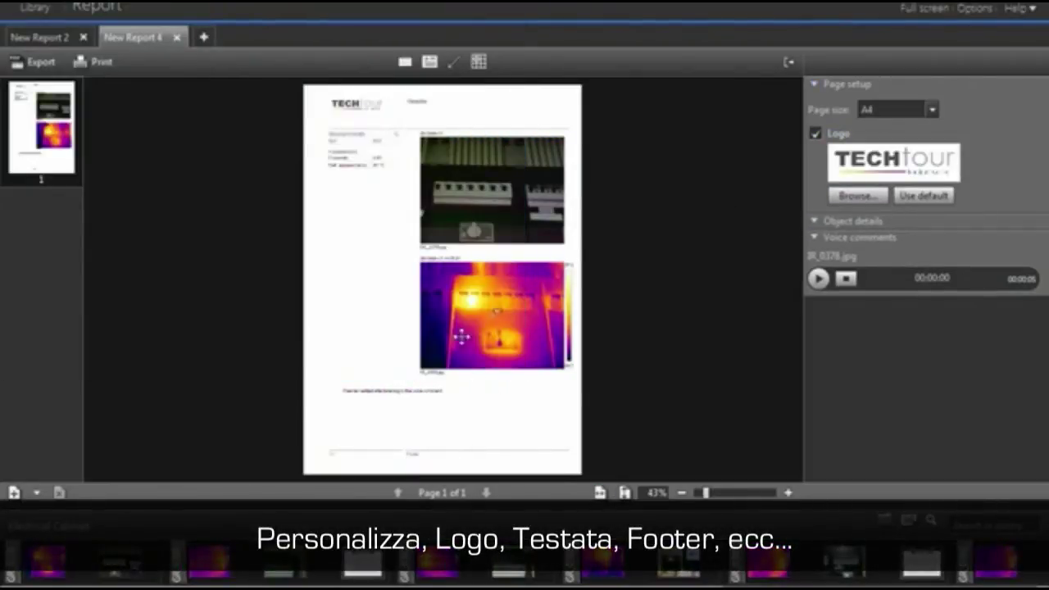
Step: Fill in the header 'Write your header here' and the footer 'Write your footer here'
{"action": "left_click", "coordinate": [599, 493]}
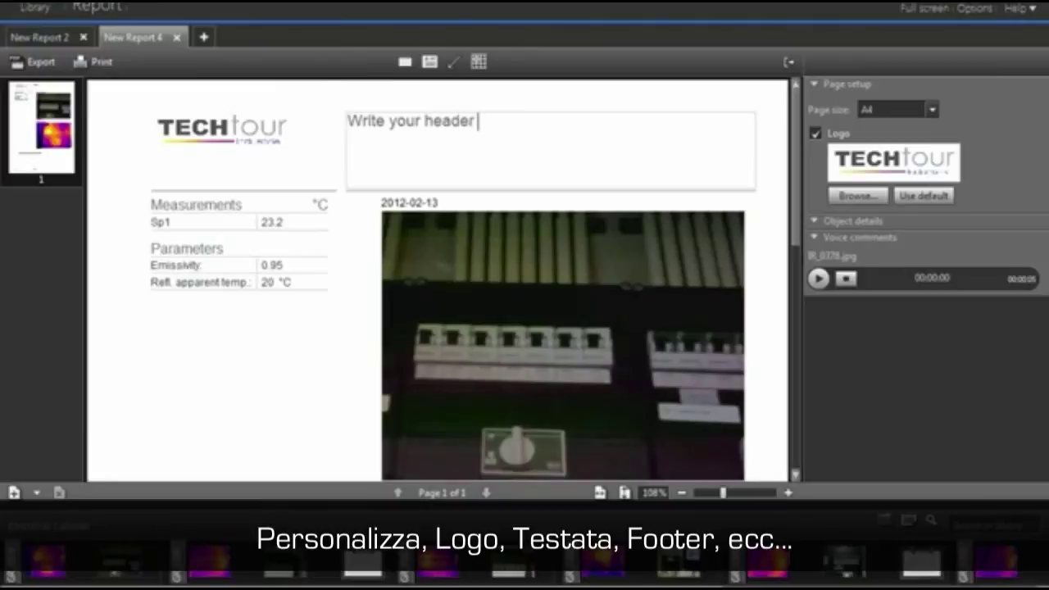
{"action": "scroll", "coordinate": [526, 253], "scroll_direction": "down", "scroll_amount": 8}
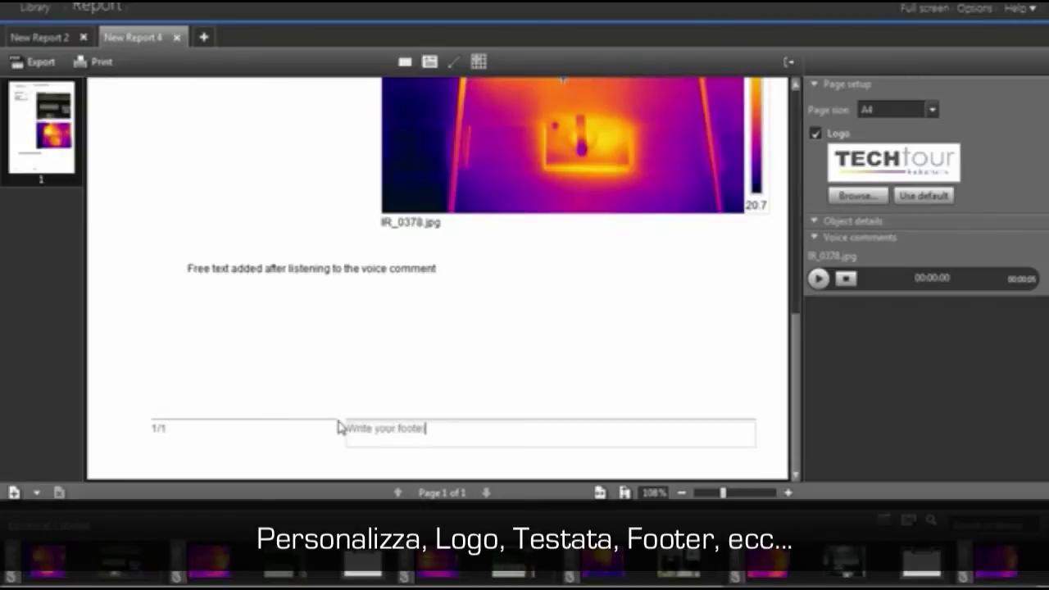
{"action": "left_click", "coordinate": [434, 325]}
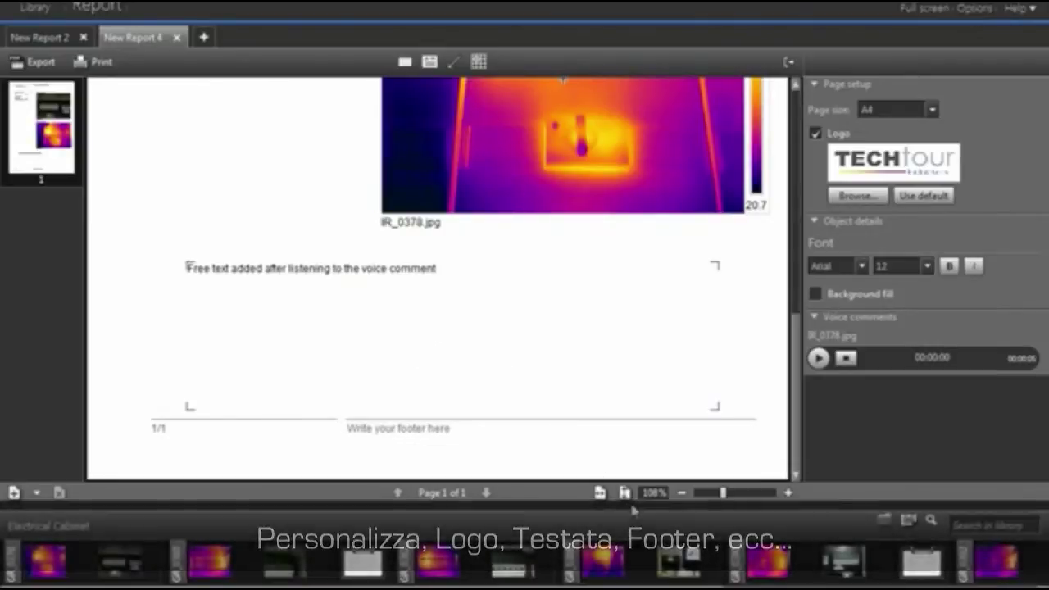
{"action": "left_click", "coordinate": [624, 491]}
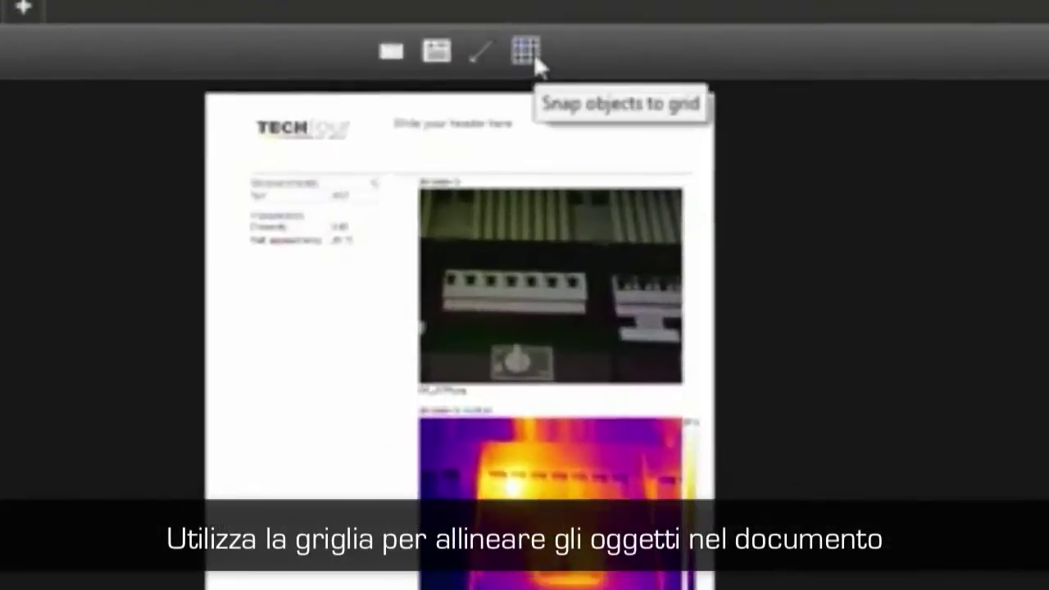
Step: Snap the thermal image to the page top with the photo directly beneath it, using the grid
{"action": "left_click", "coordinate": [486, 60]}
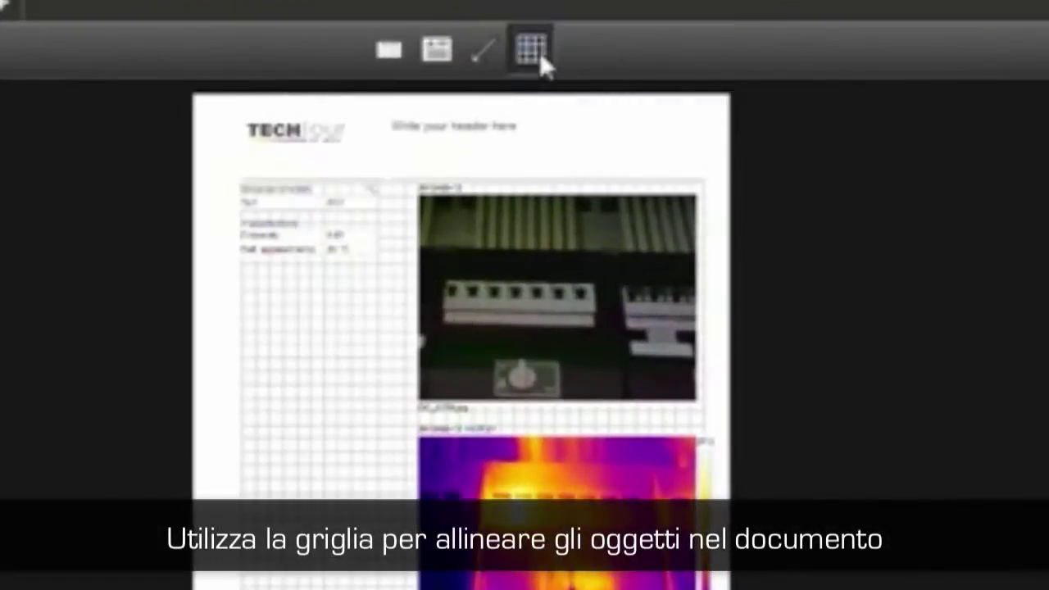
{"action": "left_click_drag", "start_coordinate": [512, 174], "coordinate": [516, 261]}
{"action": "left_click_drag", "start_coordinate": [581, 387], "coordinate": [550, 342]}
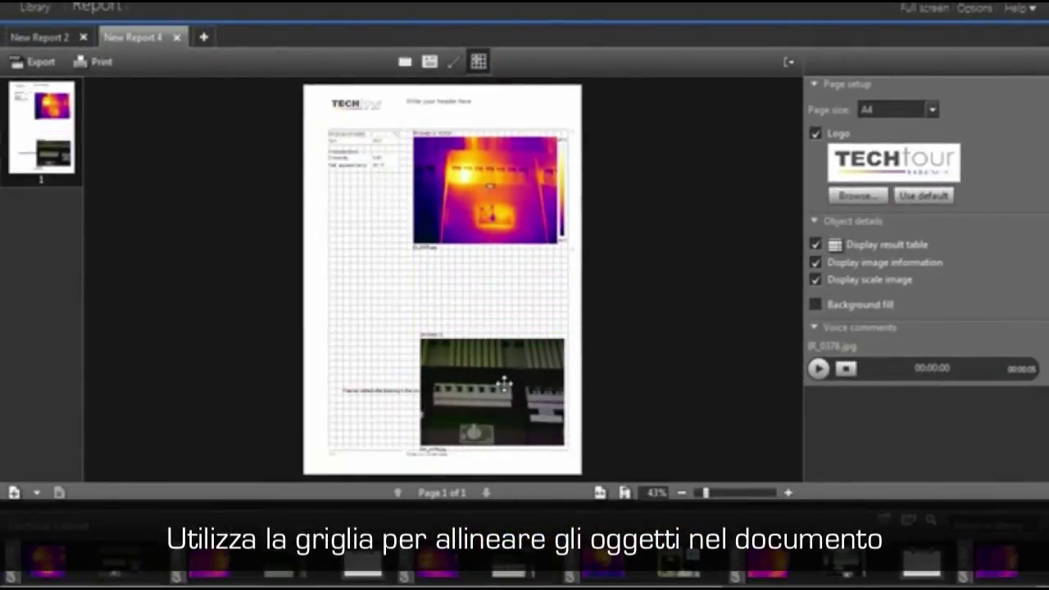
{"action": "left_click_drag", "start_coordinate": [504, 383], "coordinate": [499, 342]}
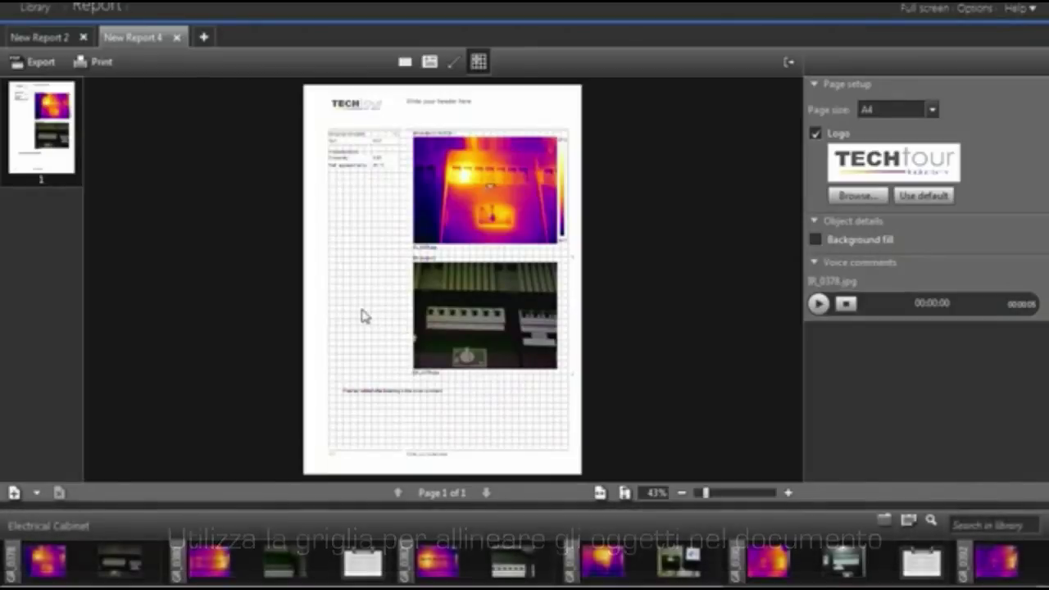
{"action": "left_click", "coordinate": [363, 317]}
{"action": "left_click", "coordinate": [479, 62]}
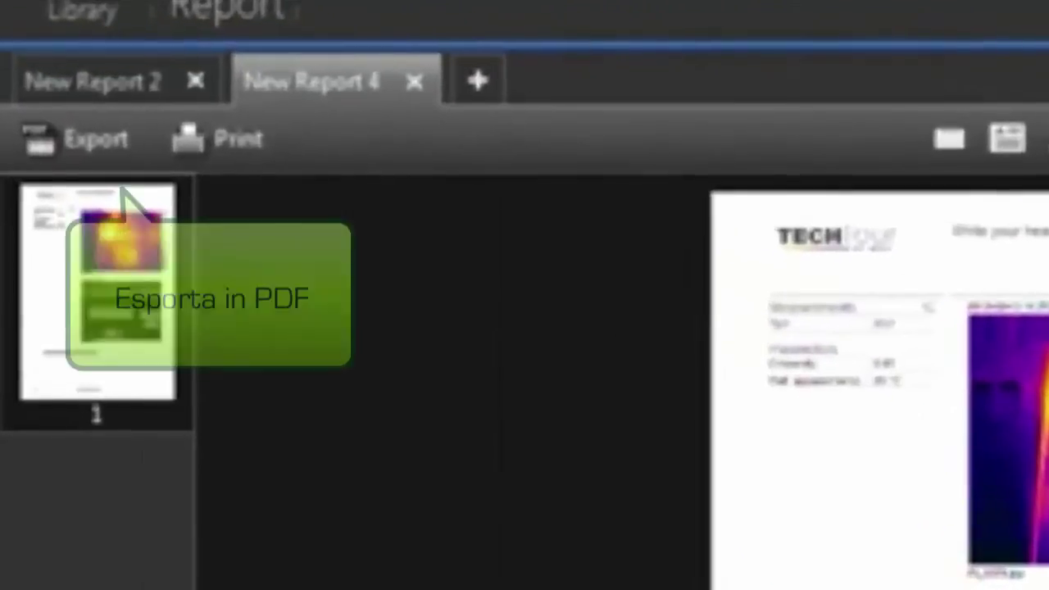
Step: Export New Report 4 as the PDF Techtour1 into the Electrical Cabinet folder
{"action": "left_click", "coordinate": [106, 150]}
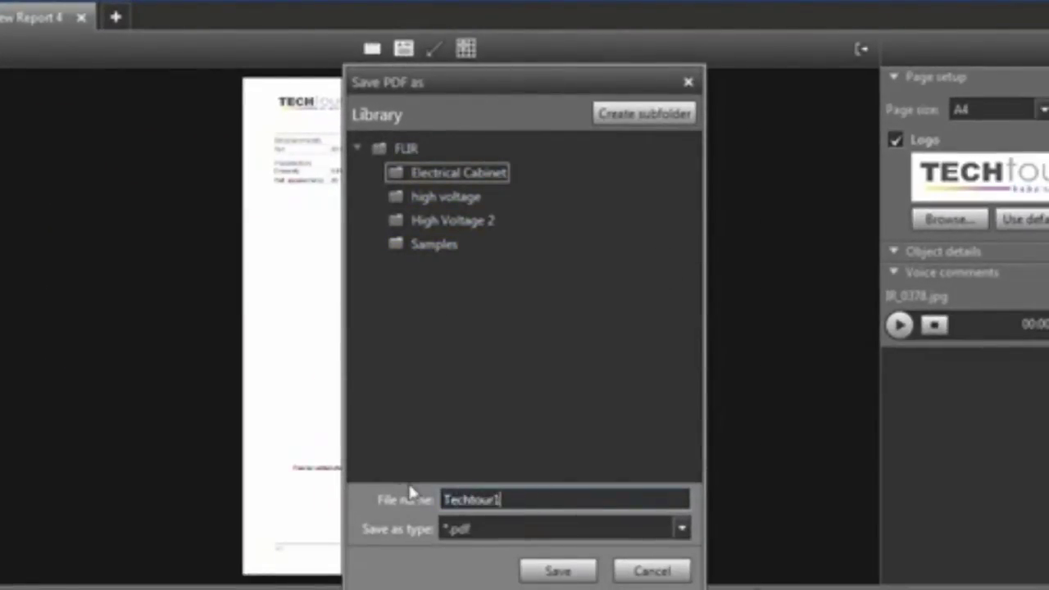
{"action": "left_click", "coordinate": [545, 575]}
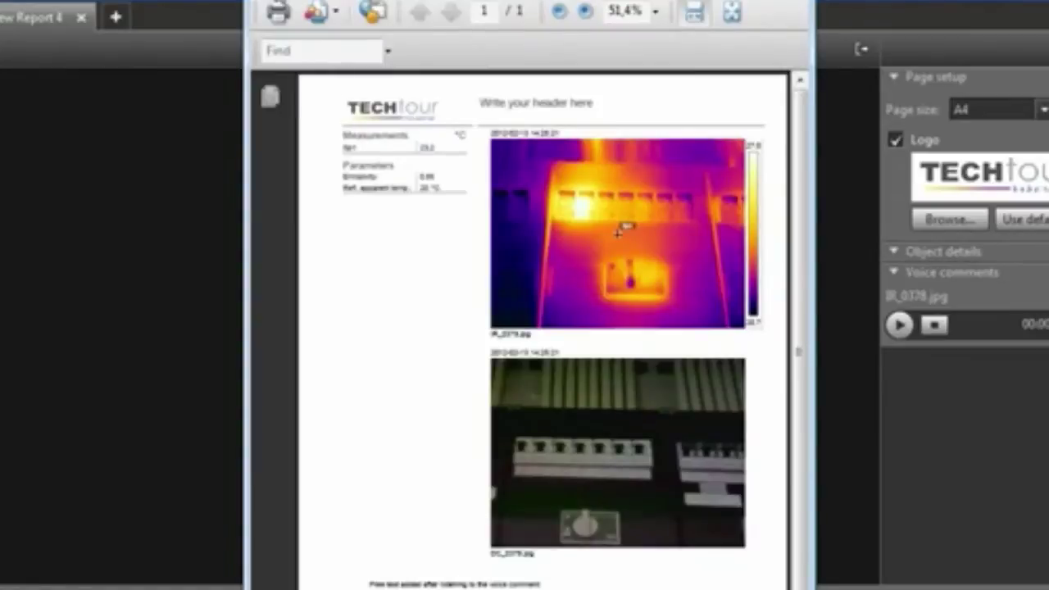
Step: Attach Techtour1.pdf to a new e-mail using Adobe Reader's Attach to Email
{"action": "left_click", "coordinate": [278, 2]}
{"action": "left_click", "coordinate": [307, 143]}
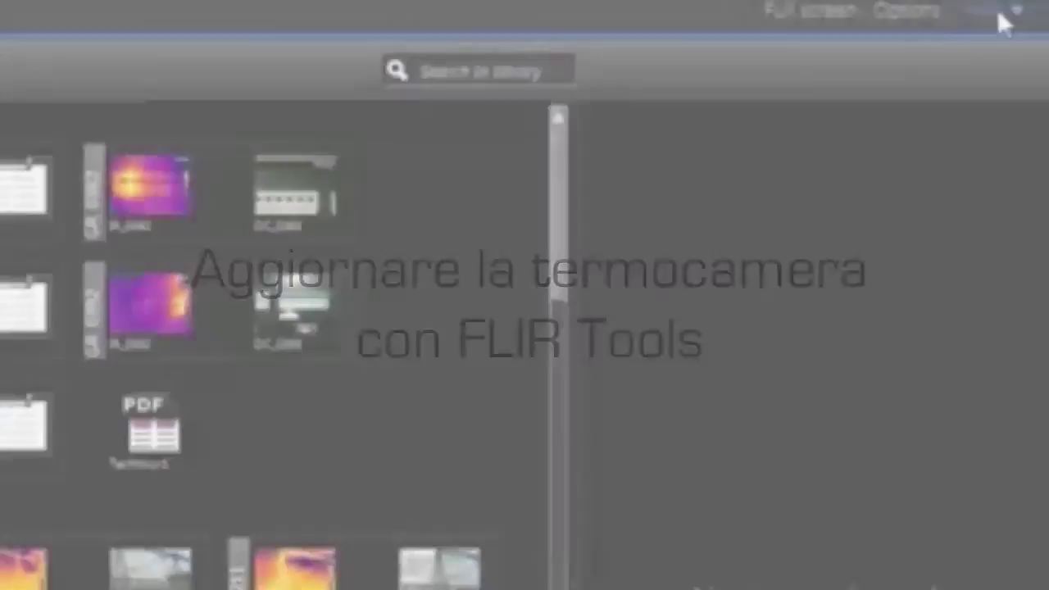
Step: Update the FLIR E60 camera software from 1.36.23 to 1.43.23 through Check for updates
{"action": "left_click", "coordinate": [997, 9]}
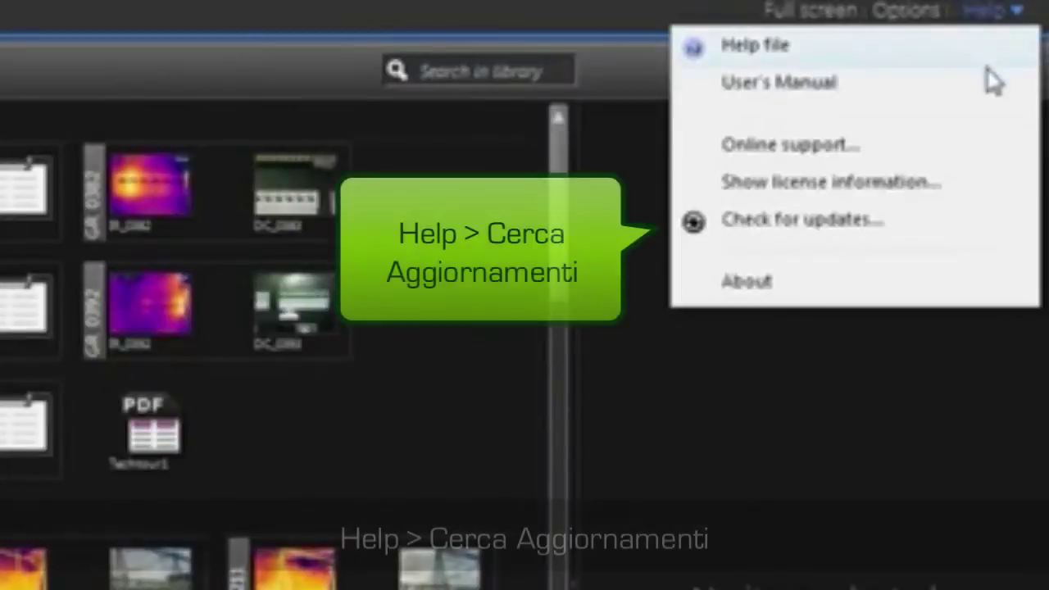
{"action": "left_click", "coordinate": [969, 214]}
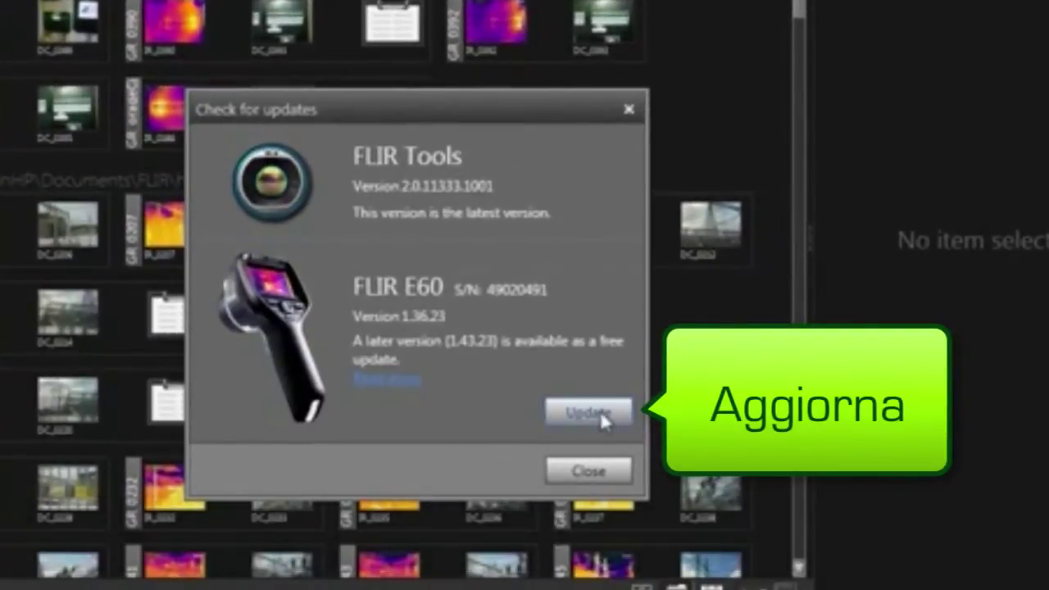
{"action": "left_click", "coordinate": [601, 410]}
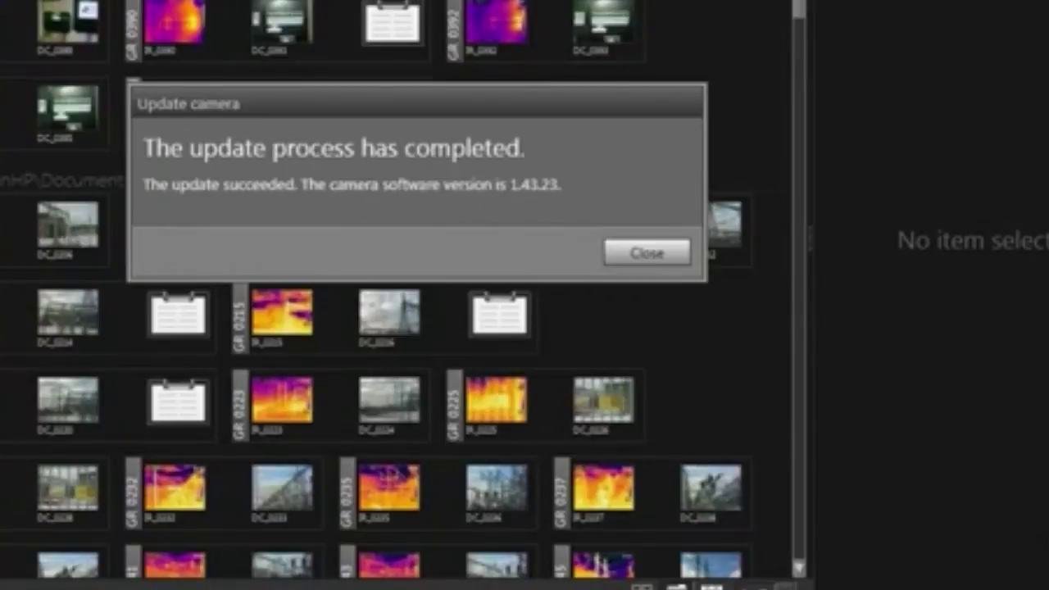
{"action": "left_click", "coordinate": [685, 255]}
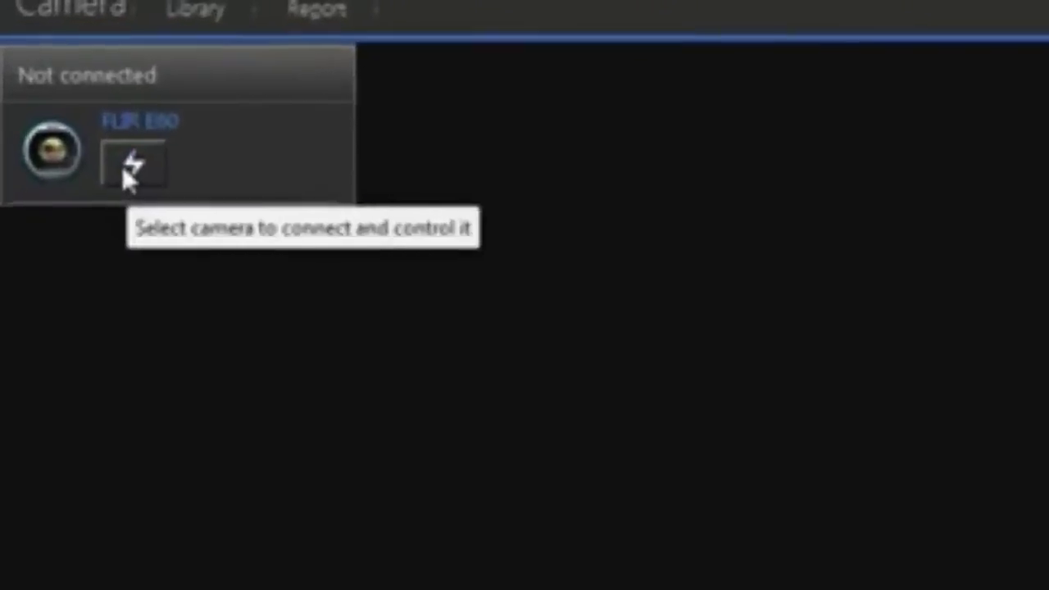
Step: Connect to the FLIR E60 live image and preview it in the Arctic and Gray palettes
{"action": "left_click", "coordinate": [123, 162]}
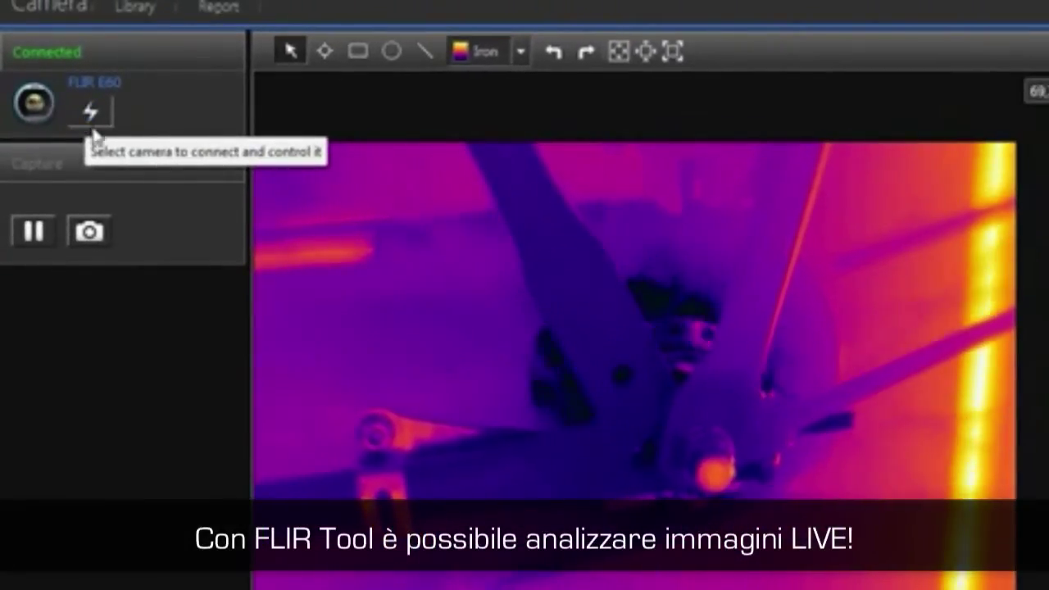
{"action": "left_click", "coordinate": [519, 51]}
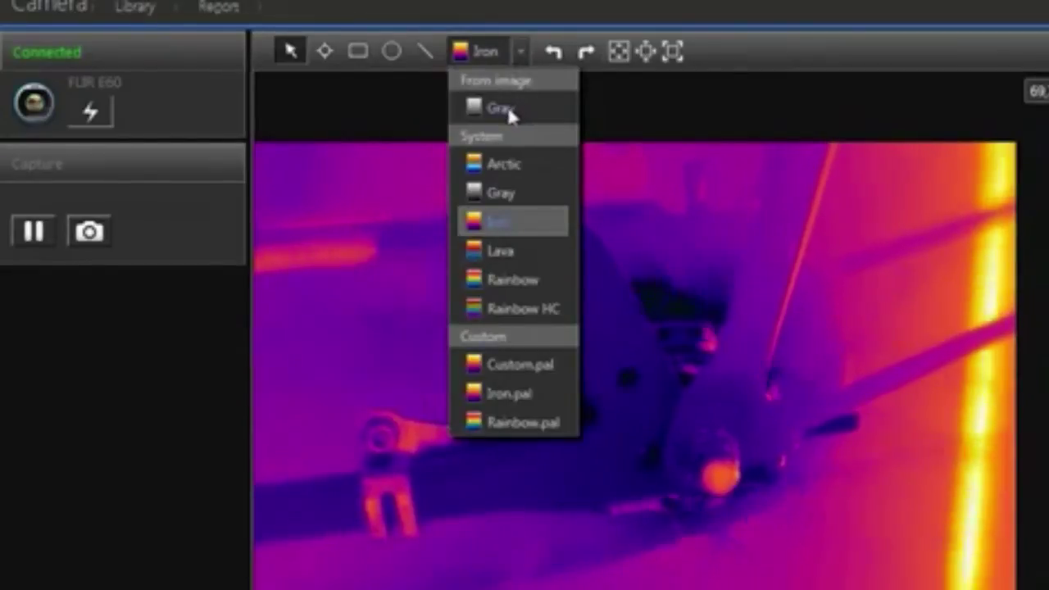
{"action": "left_click", "coordinate": [489, 164]}
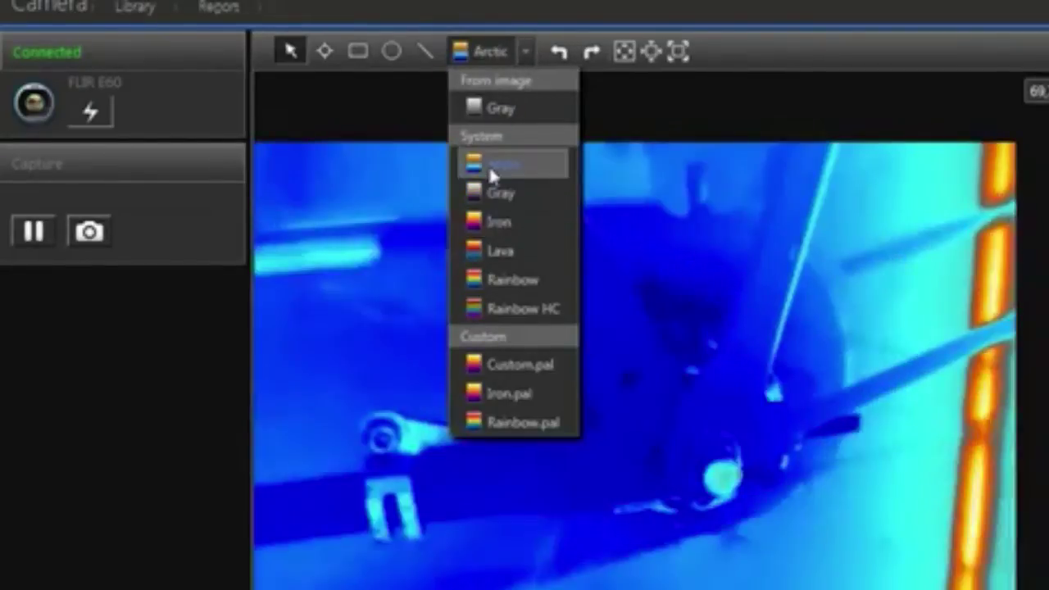
{"action": "left_click", "coordinate": [487, 190]}
Step: Try the Lava, Rainbow and Rainbow HC palettes, finally keeping Iron
{"action": "left_click", "coordinate": [490, 221]}
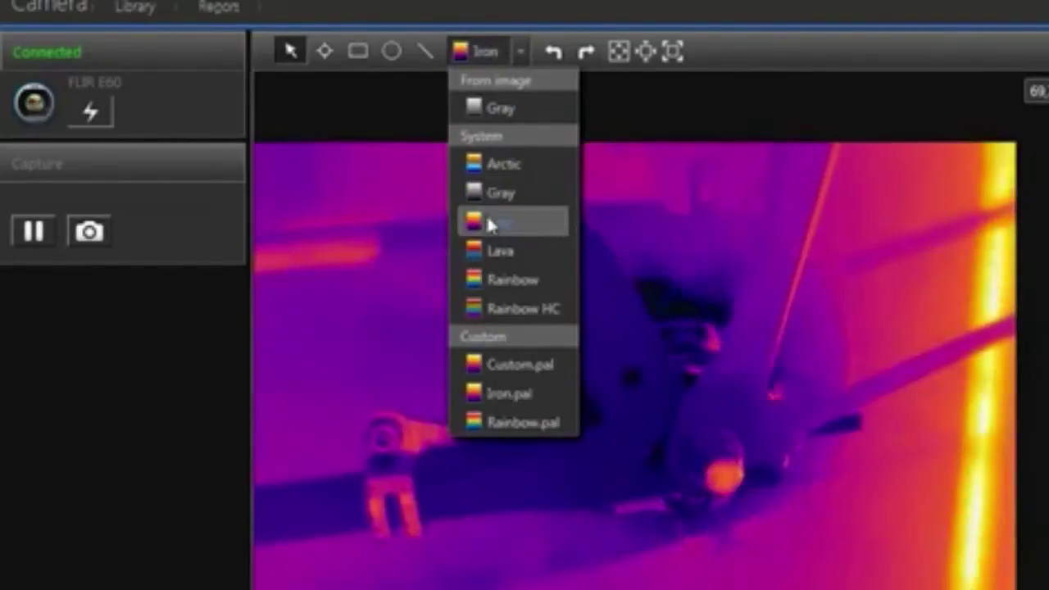
{"action": "left_click", "coordinate": [489, 251]}
{"action": "left_click", "coordinate": [483, 280]}
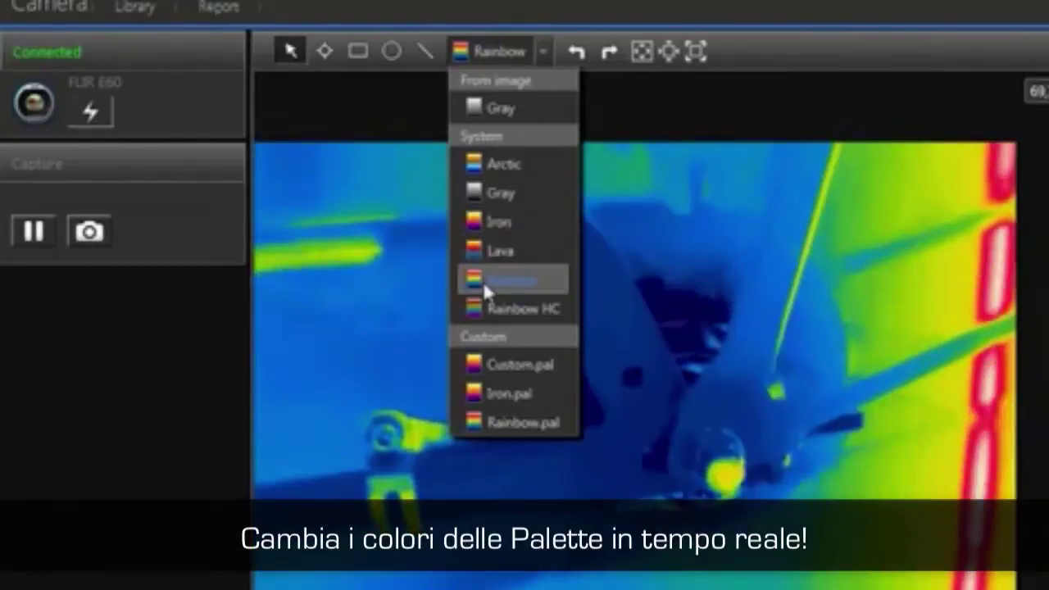
{"action": "left_click", "coordinate": [485, 309]}
{"action": "left_click", "coordinate": [485, 280]}
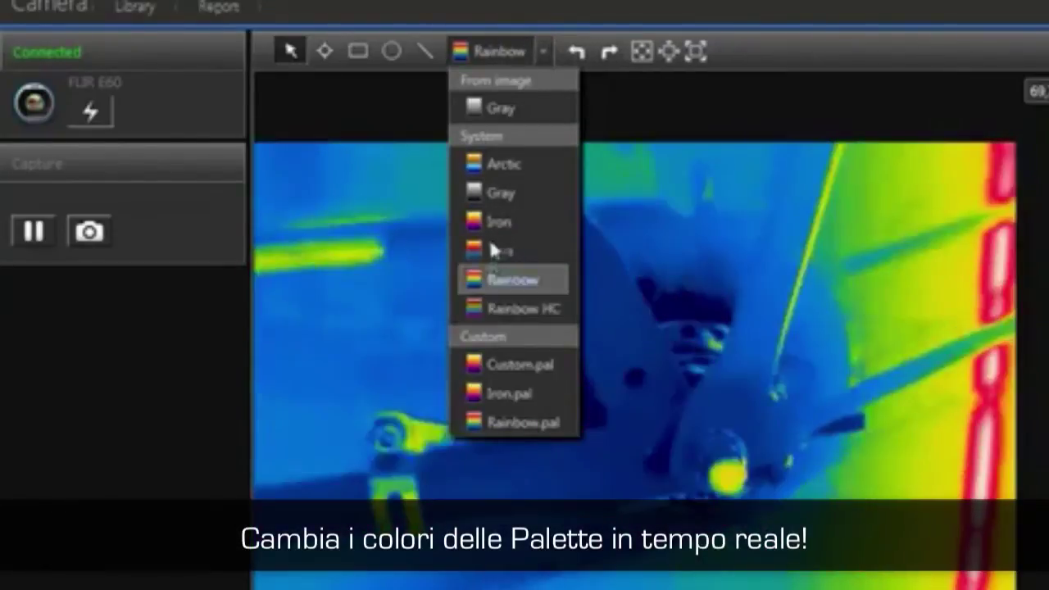
{"action": "left_click", "coordinate": [492, 222]}
{"action": "left_click", "coordinate": [494, 221]}
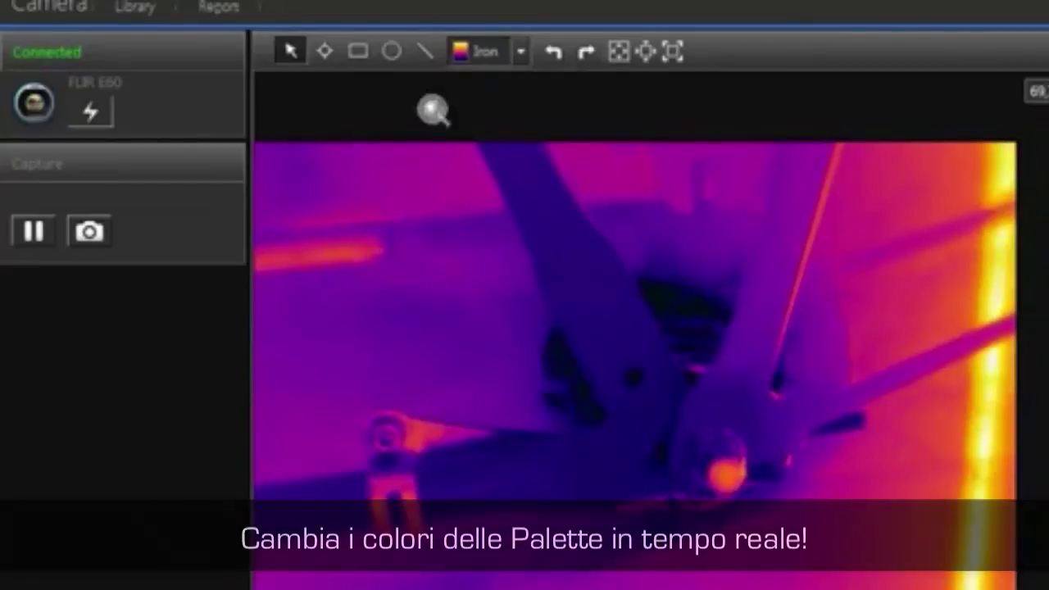
{"action": "left_click", "coordinate": [425, 52]}
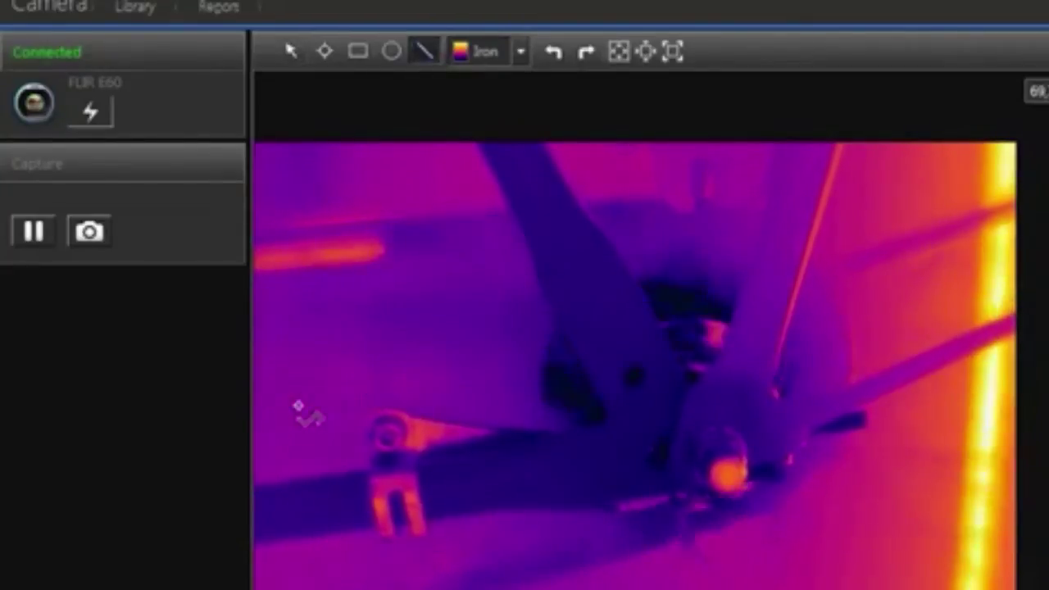
Step: Draw measurement line Li1, plot its average temperature over time, and add ellipse El1
{"action": "mouse_move", "coordinate": [295, 410]}
{"action": "left_mouse_down"}
{"action": "mouse_move", "coordinate": [537, 422]}
{"action": "mouse_move", "coordinate": [890, 406]}
{"action": "mouse_move", "coordinate": [920, 415]}
{"action": "left_mouse_up"}
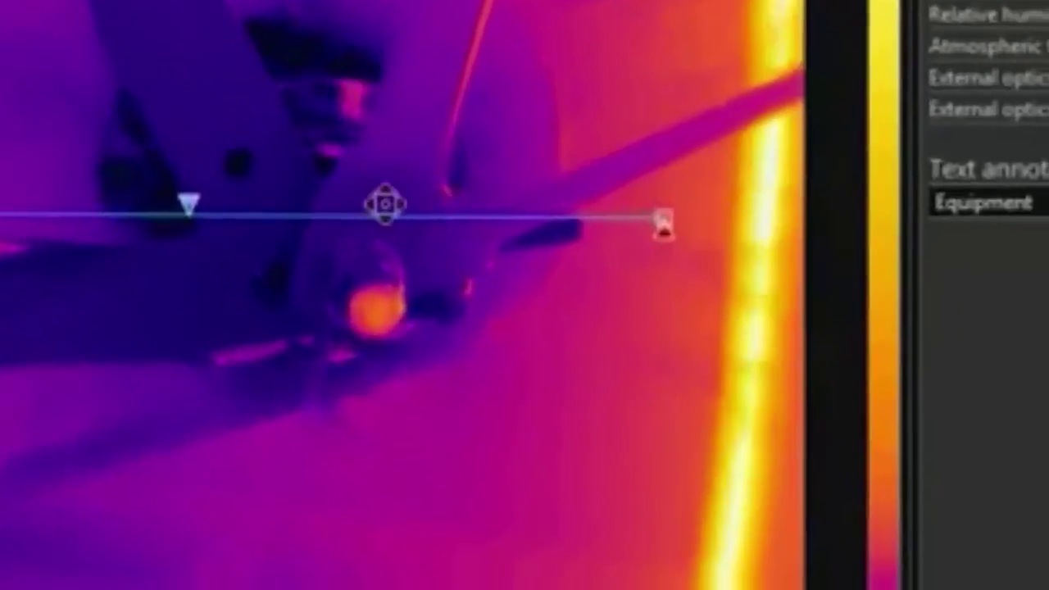
{"action": "right_click", "coordinate": [735, 414]}
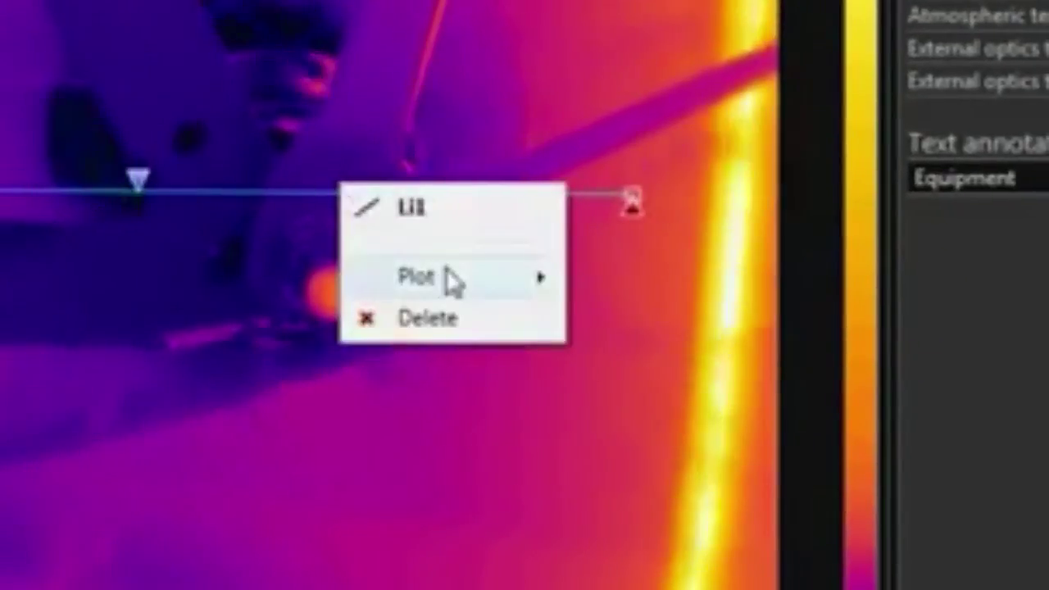
{"action": "mouse_move", "coordinate": [457, 284]}
{"action": "left_click", "coordinate": [644, 361]}
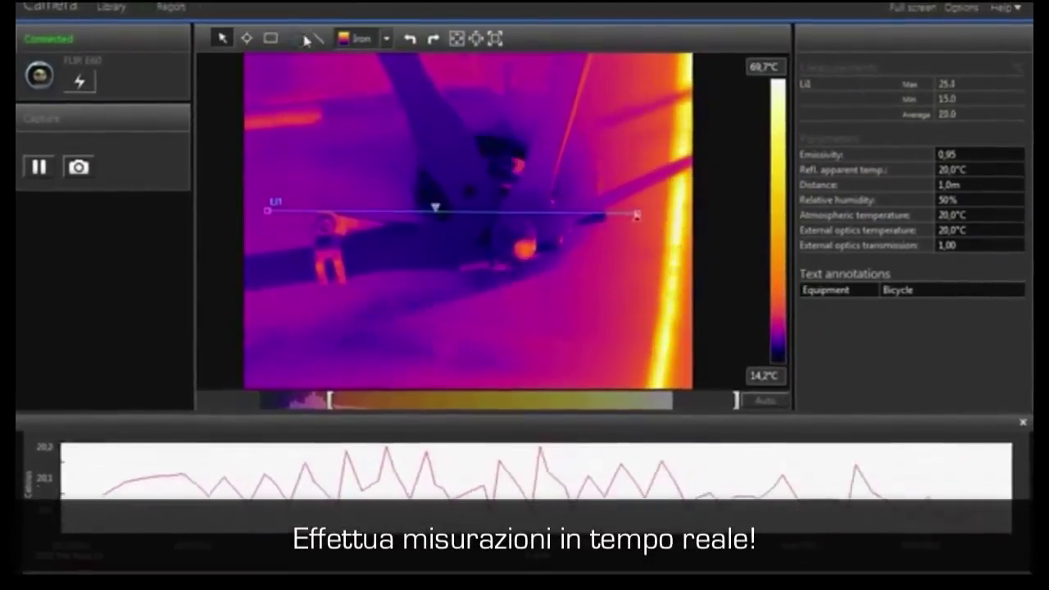
{"action": "left_click", "coordinate": [290, 7]}
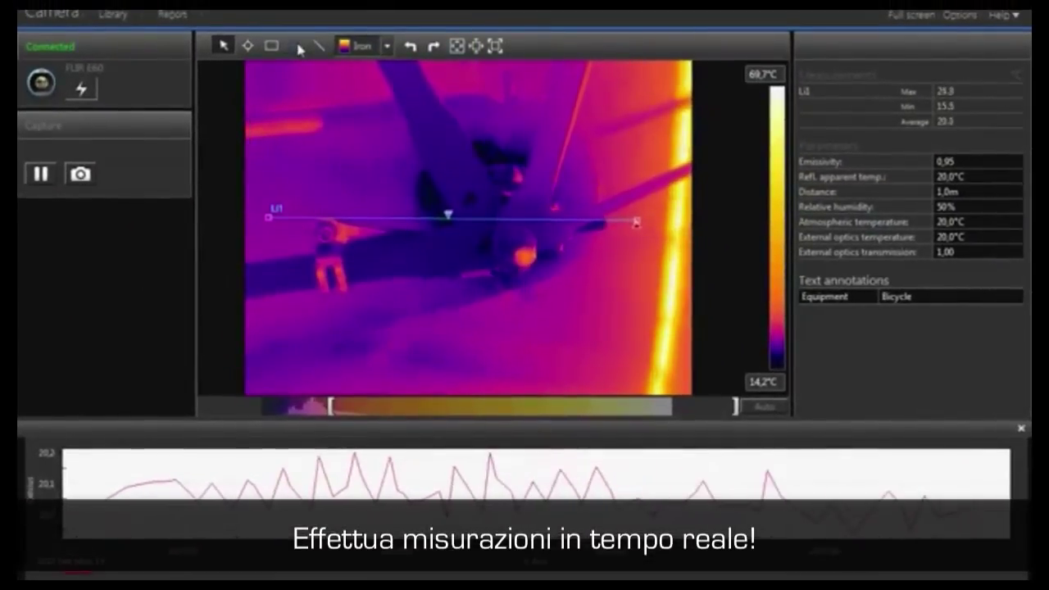
{"action": "left_click_drag", "start_coordinate": [369, 129], "coordinate": [606, 289]}
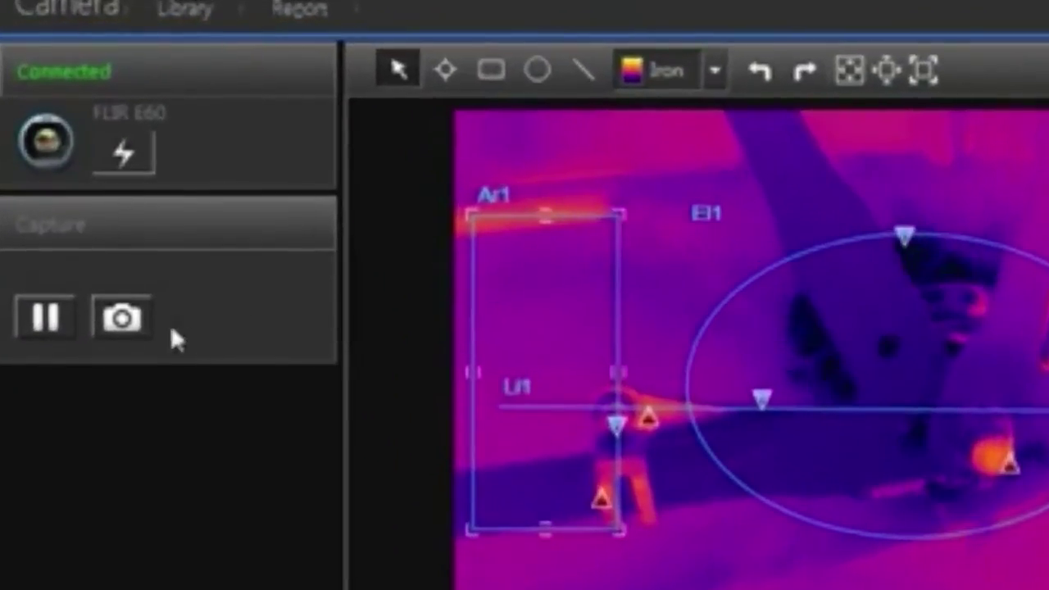
Step: Capture a live snapshot, save it as bicycle in the FLIR library, and view the library
{"action": "left_click", "coordinate": [122, 320]}
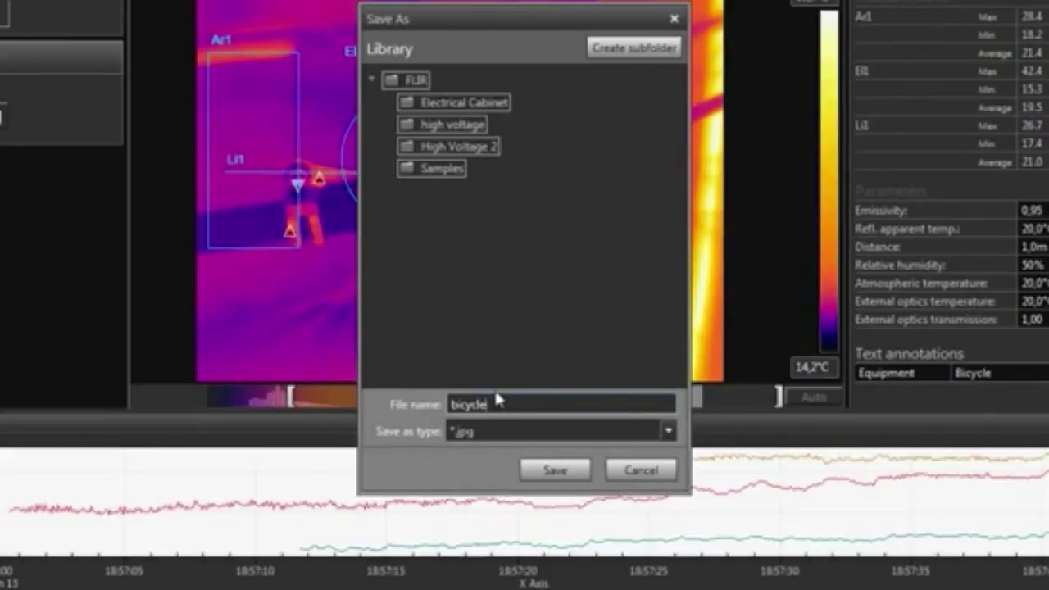
{"action": "left_click", "coordinate": [557, 471]}
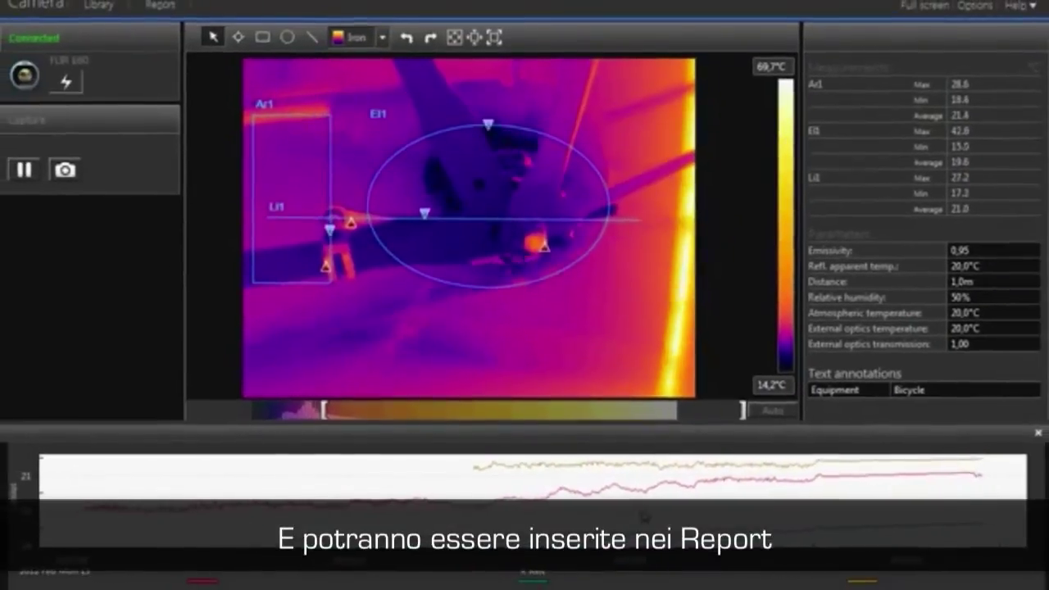
{"action": "left_click", "coordinate": [120, 10]}
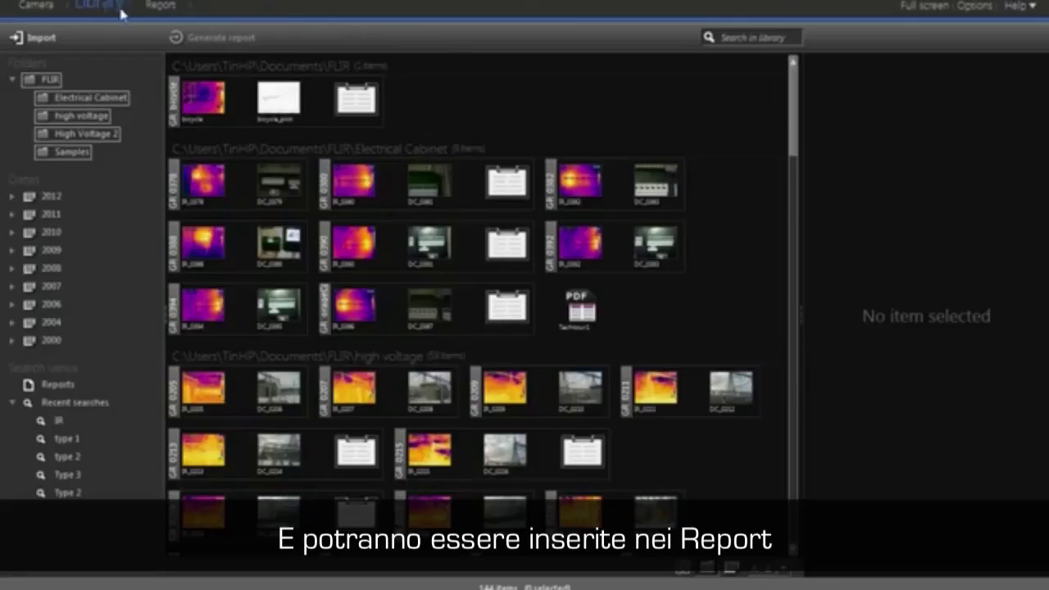
Step: Generate a report from the bicycle image group and review its measurements and plot page
{"action": "left_click", "coordinate": [243, 101]}
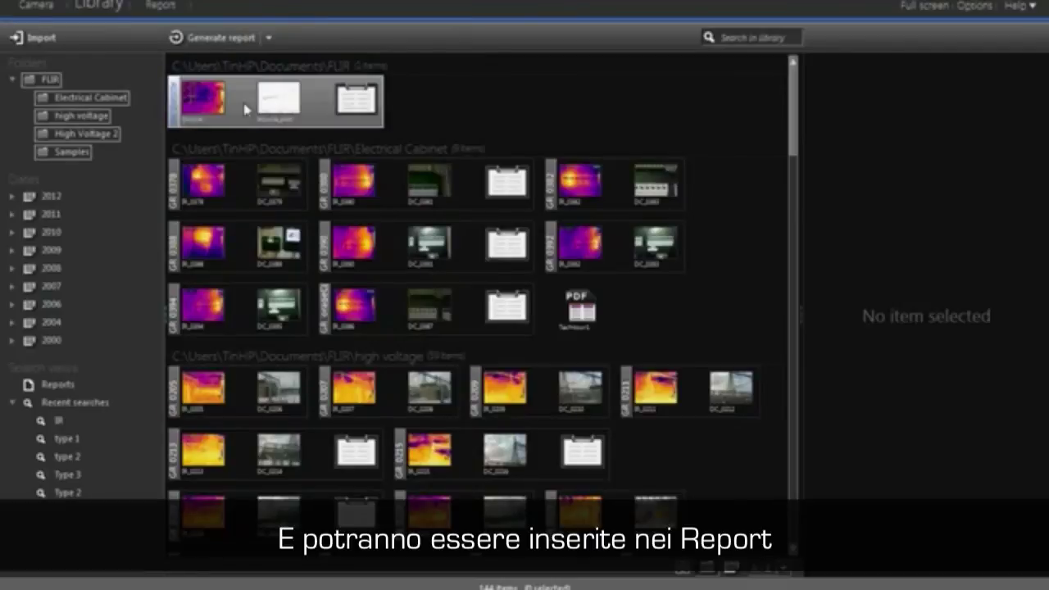
{"action": "left_click", "coordinate": [221, 38]}
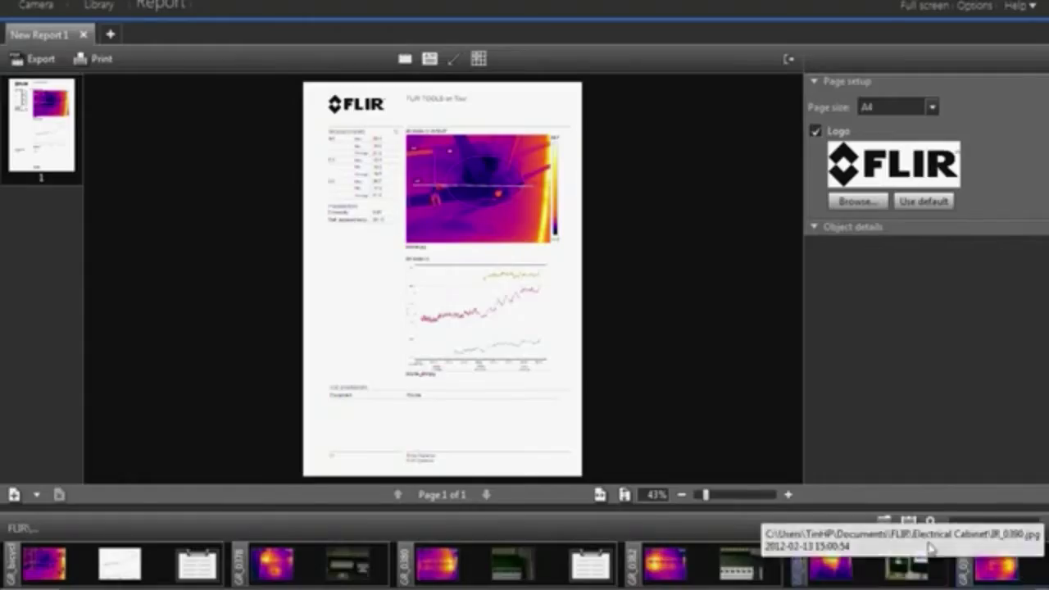
{"action": "left_click", "coordinate": [600, 494]}
{"action": "scroll", "coordinate": [579, 420], "scroll_direction": "down", "scroll_amount": 5}
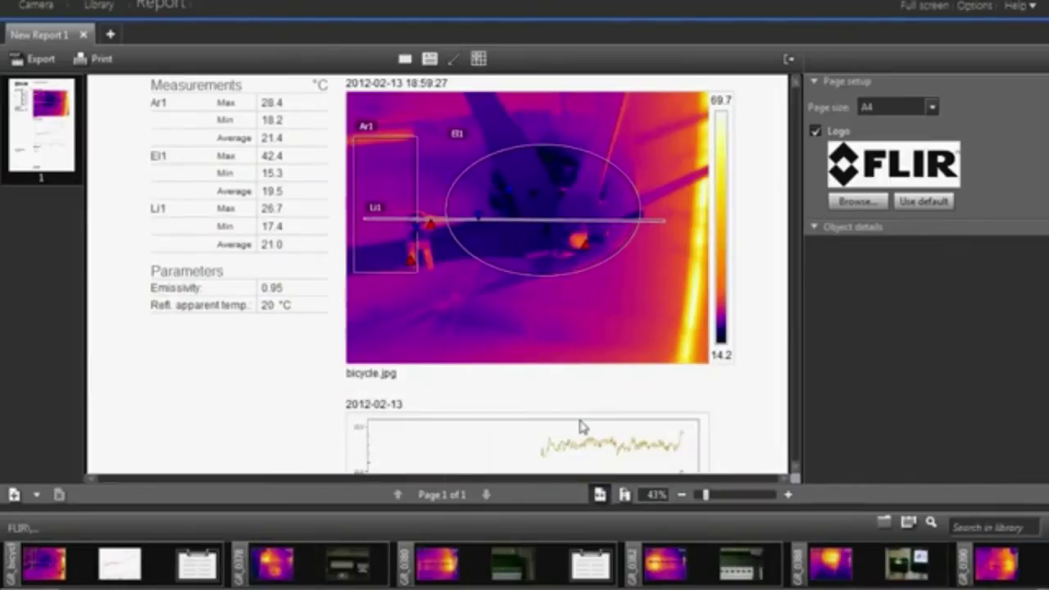
{"action": "scroll", "coordinate": [579, 419], "scroll_direction": "down", "scroll_amount": 4}
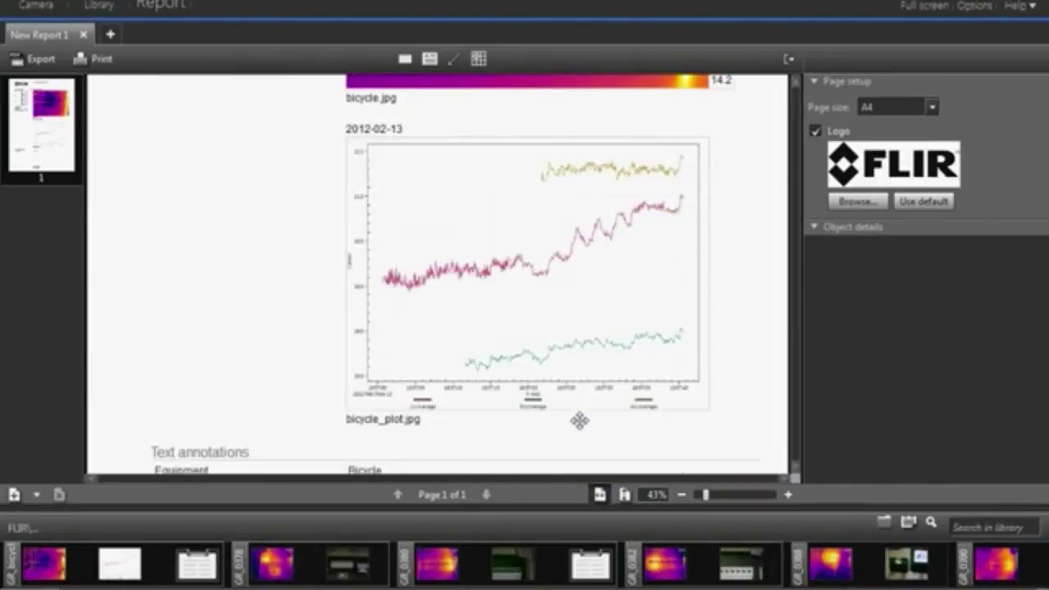
{"action": "scroll", "coordinate": [580, 426], "scroll_direction": "down", "scroll_amount": 2}
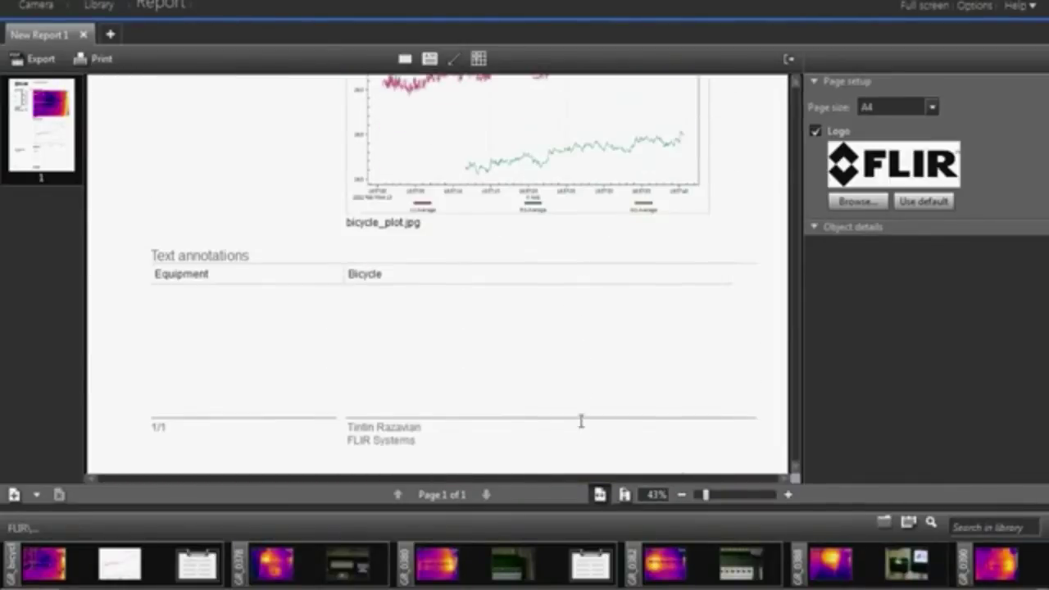
{"action": "left_click", "coordinate": [624, 495]}
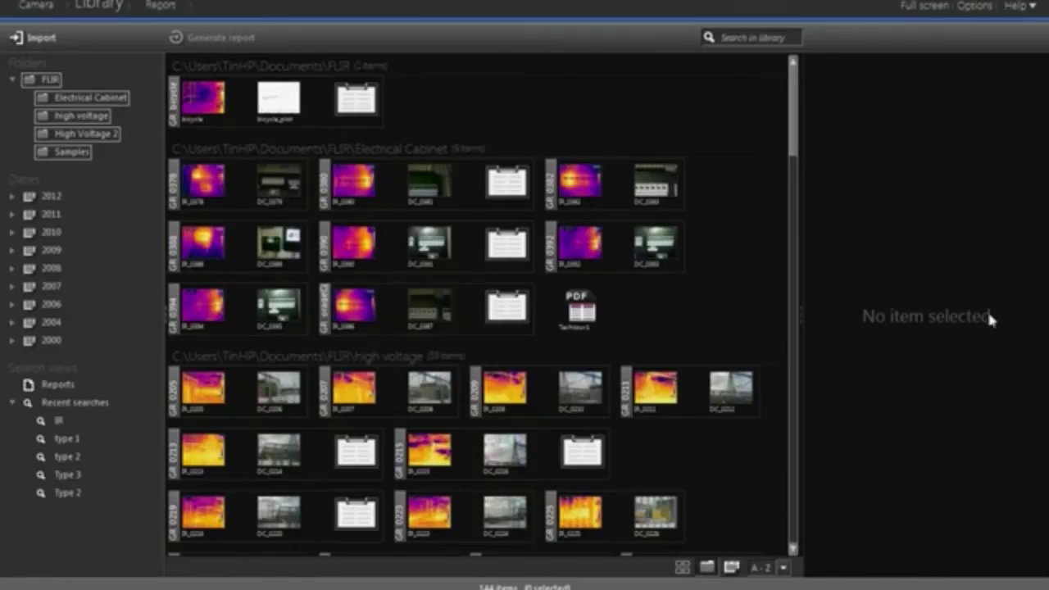
Step: Show the Options dialog's Language tab and scroll its language list, with English (United States) in use
{"action": "left_click", "coordinate": [971, 7]}
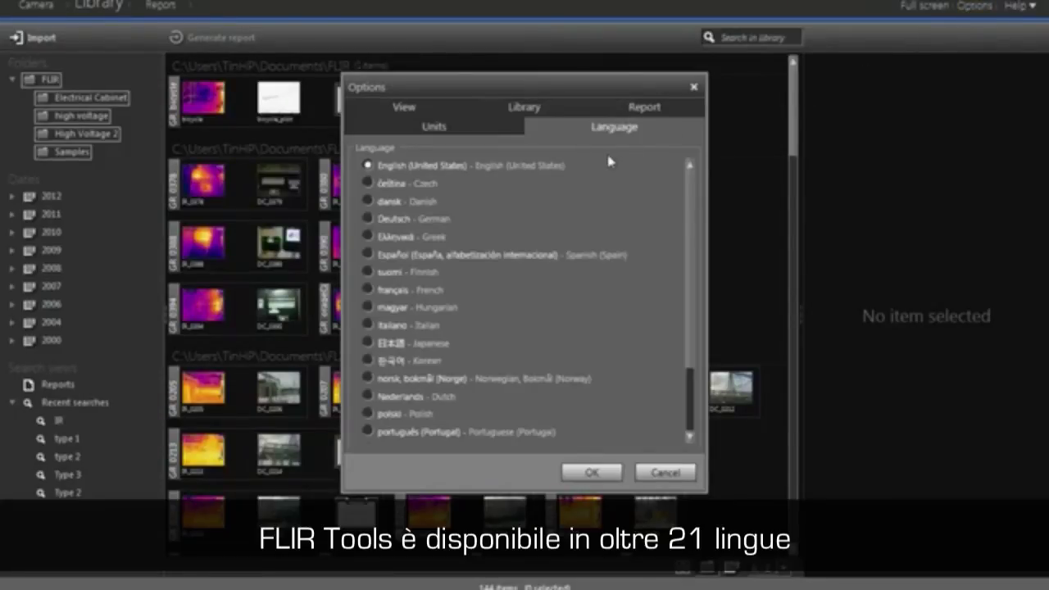
{"action": "scroll", "coordinate": [596, 195], "scroll_direction": "down", "scroll_amount": 3}
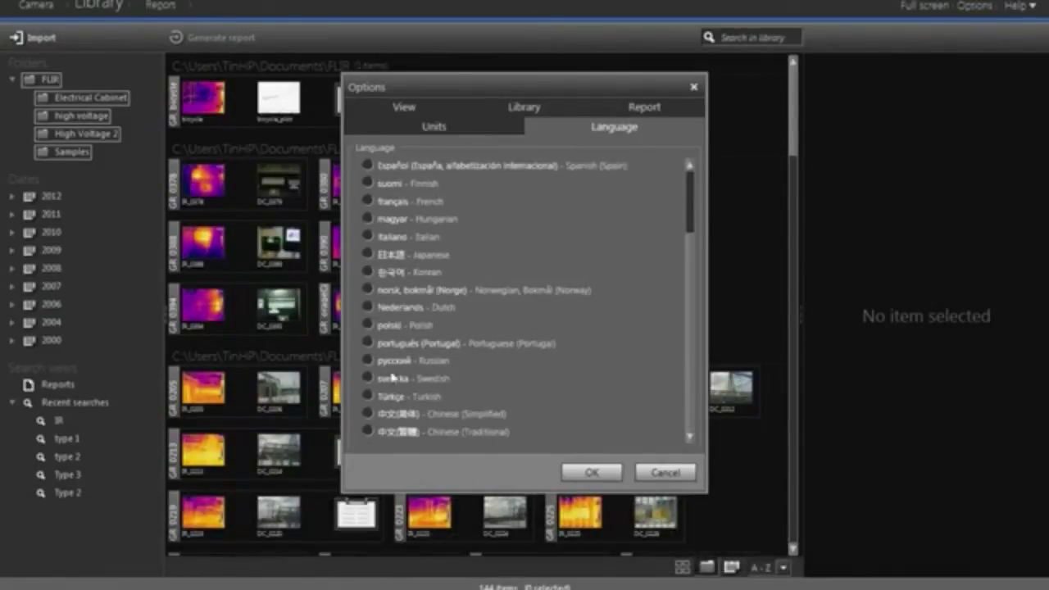